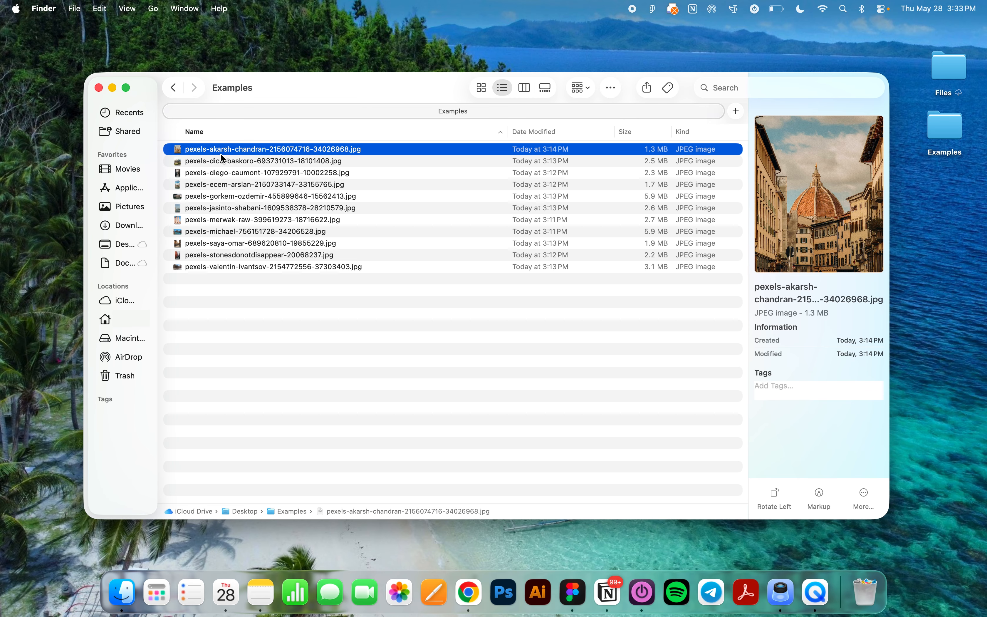
Preview the images in the Examples folder one after another, from the first file to the last
click(301, 233)
click(318, 267)
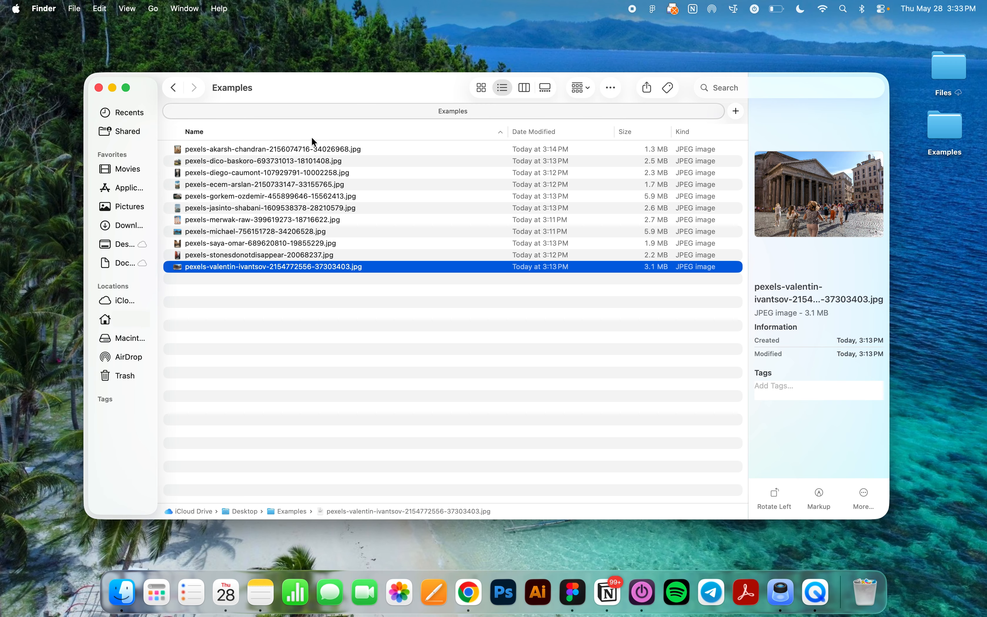
click(227, 152)
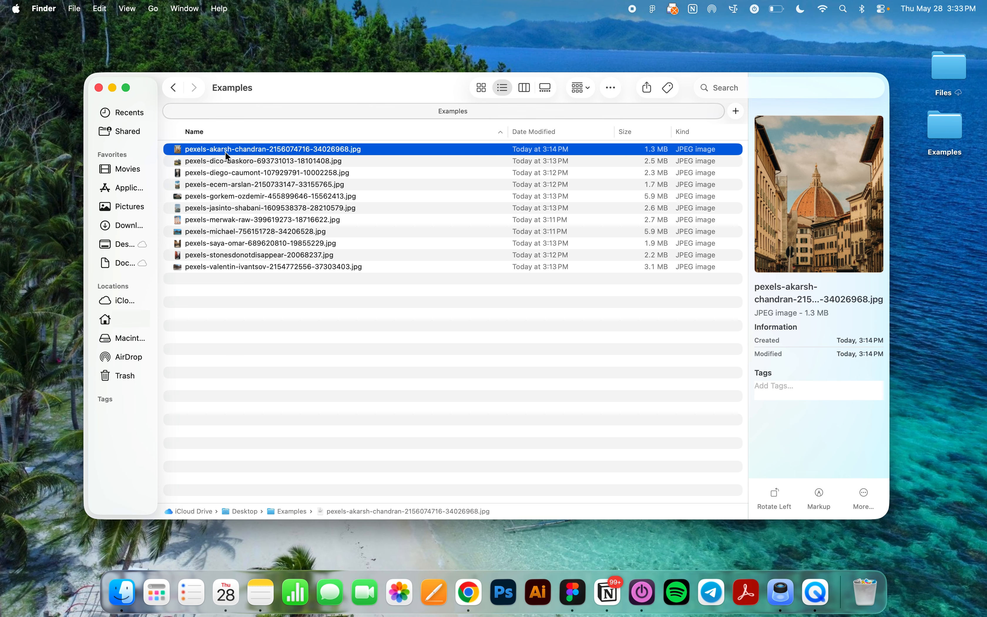
key(Down)
key(Down)
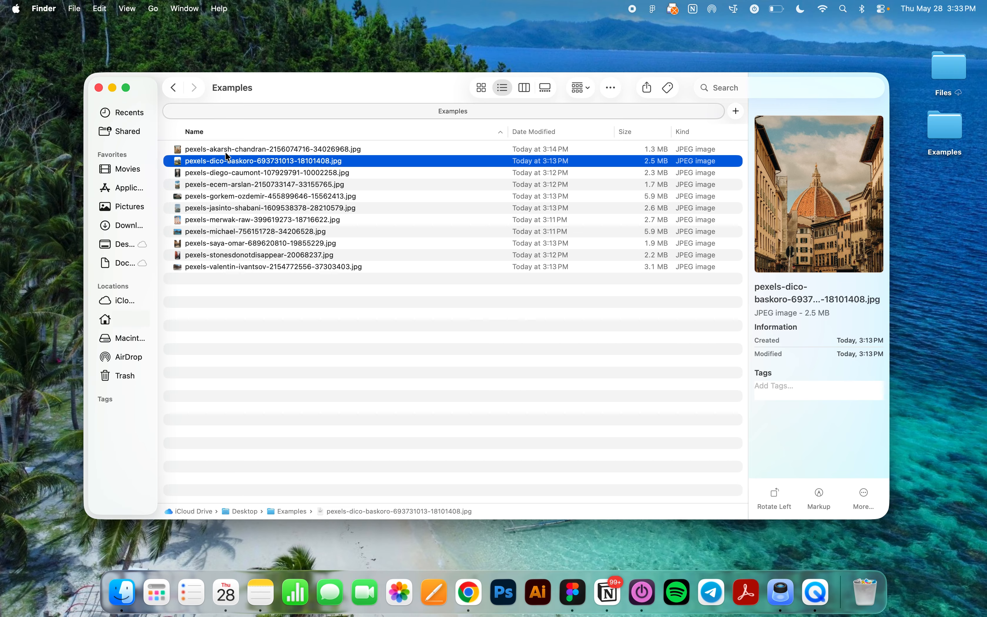
key(Down)
key(Down)
key(Down)
key(Down)
key(Down)
key(Down)
key(Down)
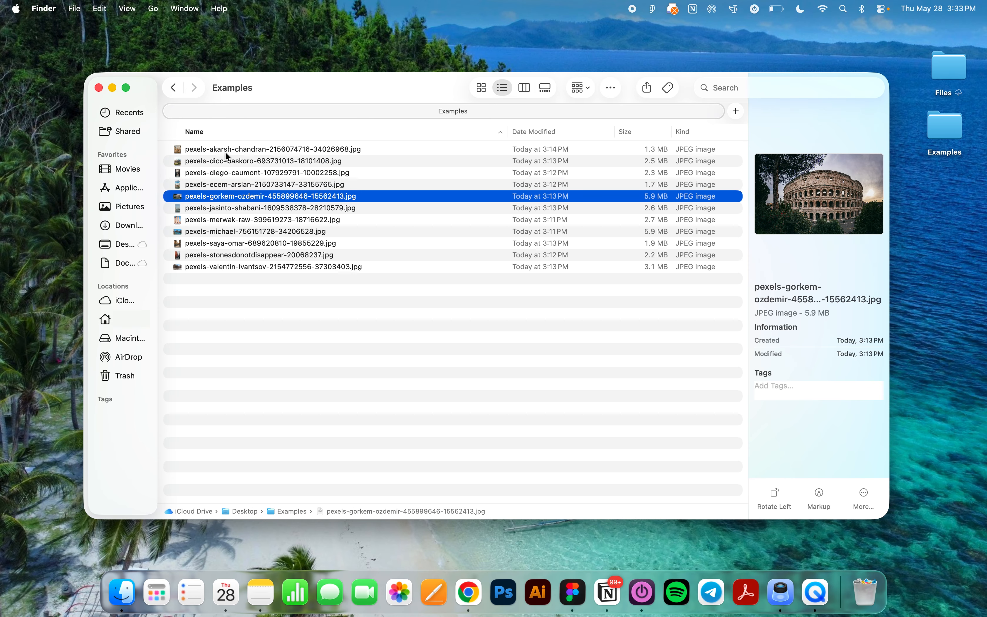
key(Down)
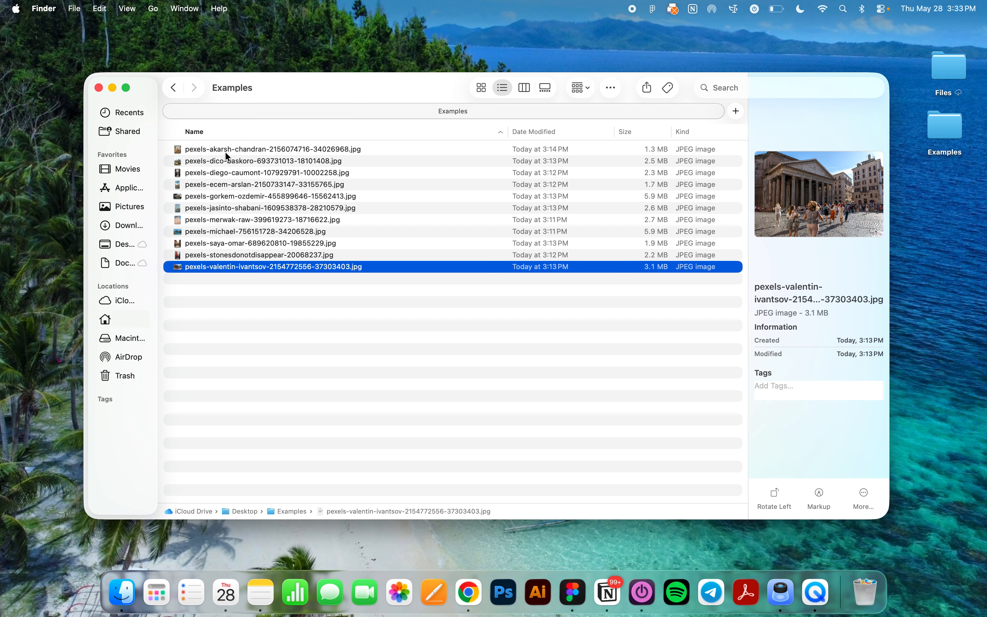
Select all the JPEG images in the Examples folder
shift+click(221, 153)
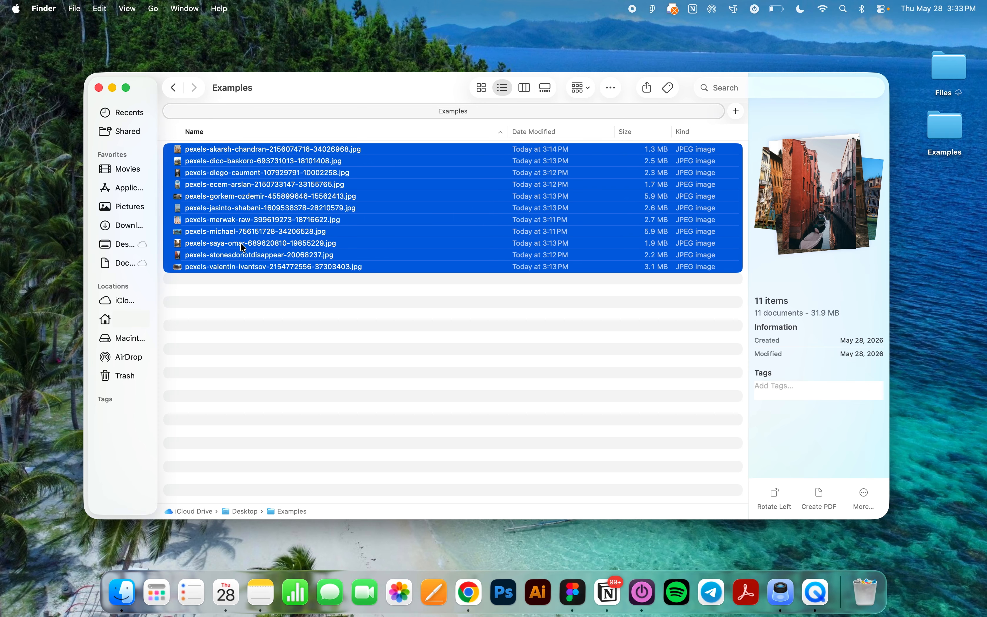
click(258, 293)
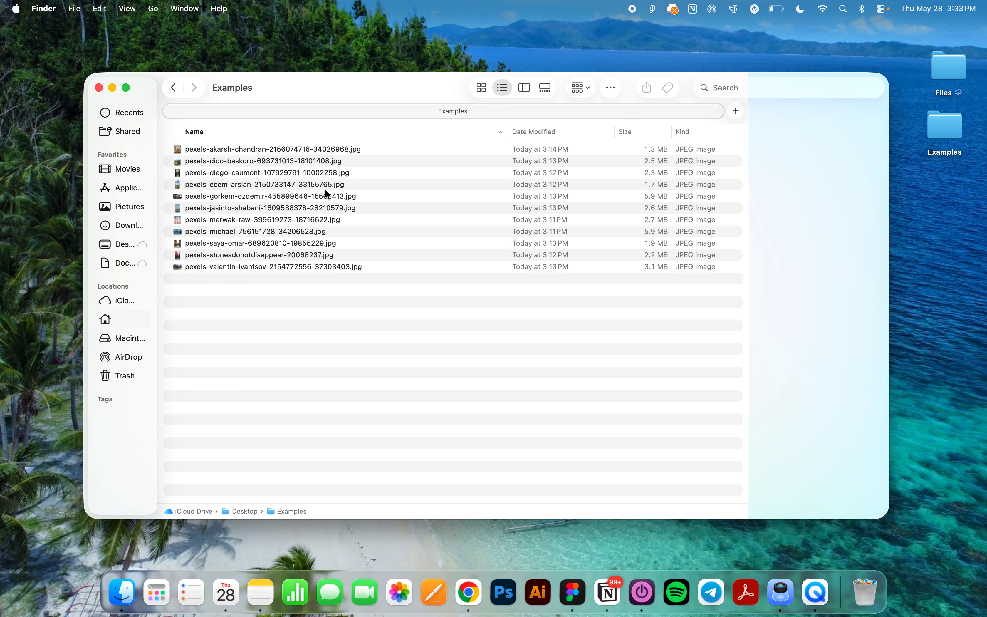
key(super+a)
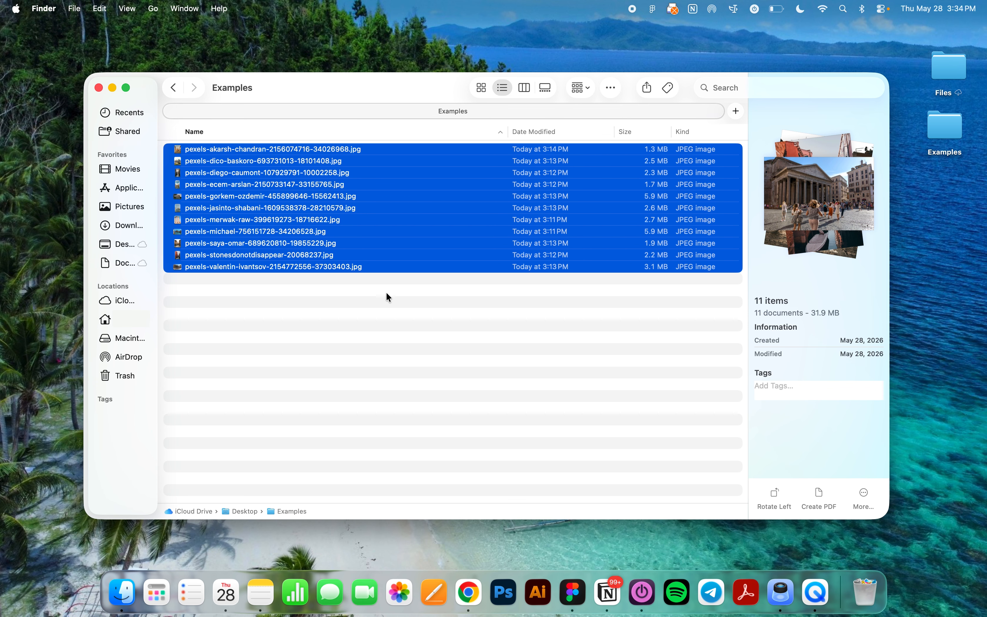
Batch-rename the selected images with Replace Text, replacing "pexels" with "italy" in every file name
right_click(307, 230)
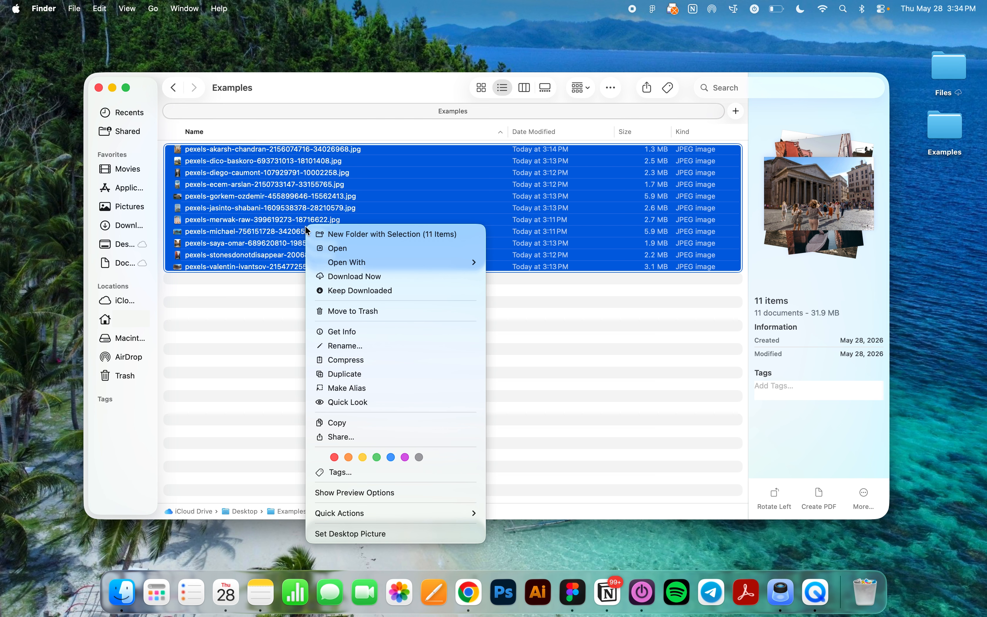
click(459, 348)
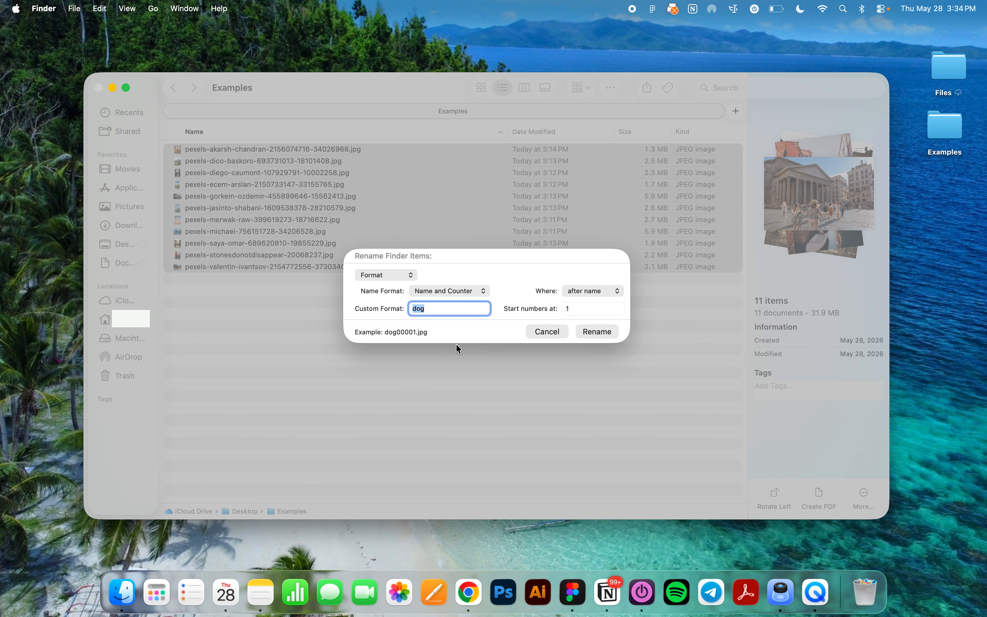
click(391, 275)
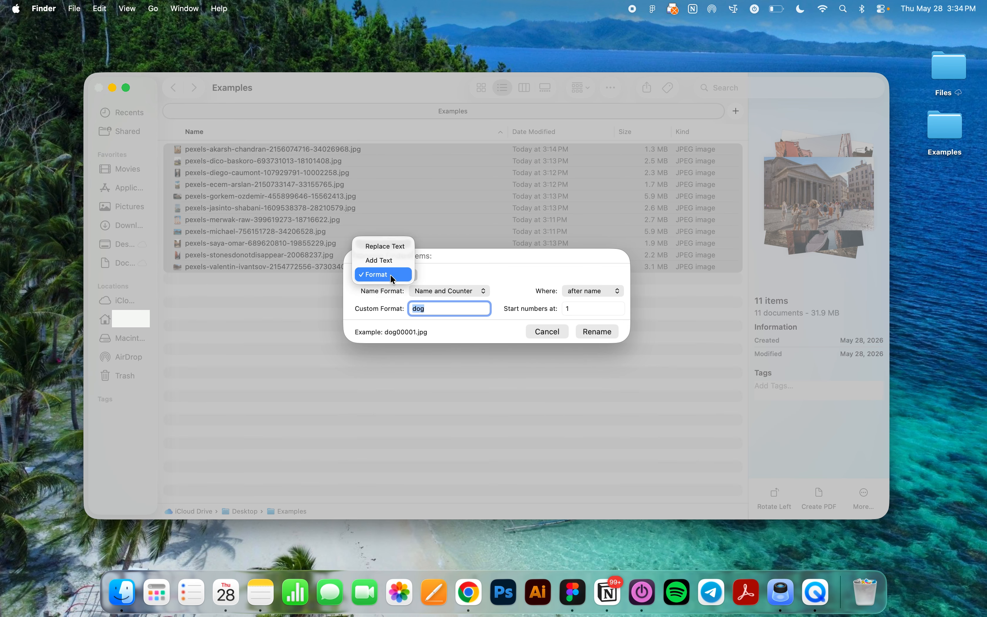
click(384, 247)
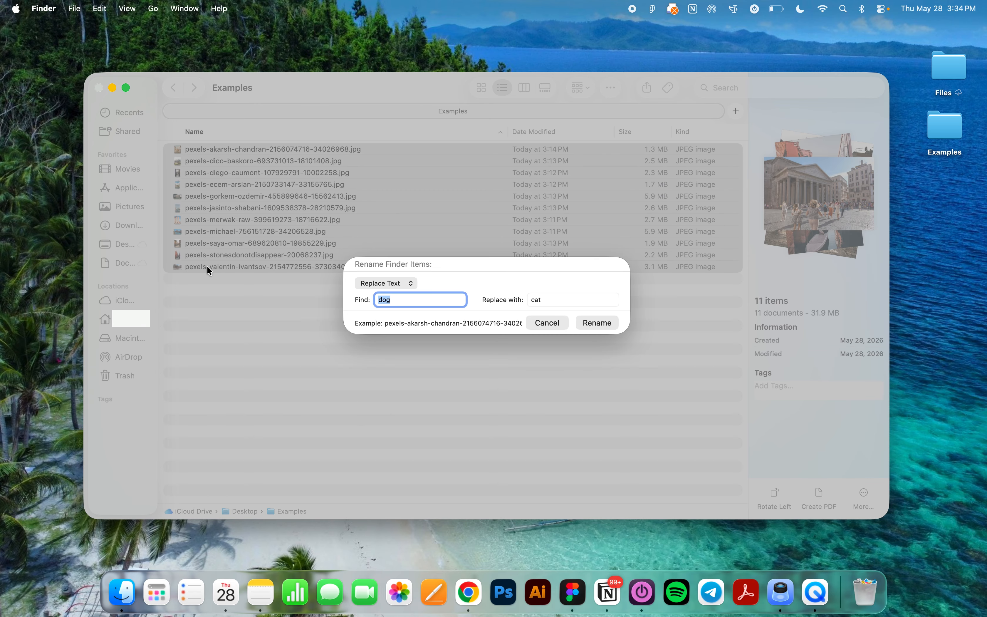
text(p)
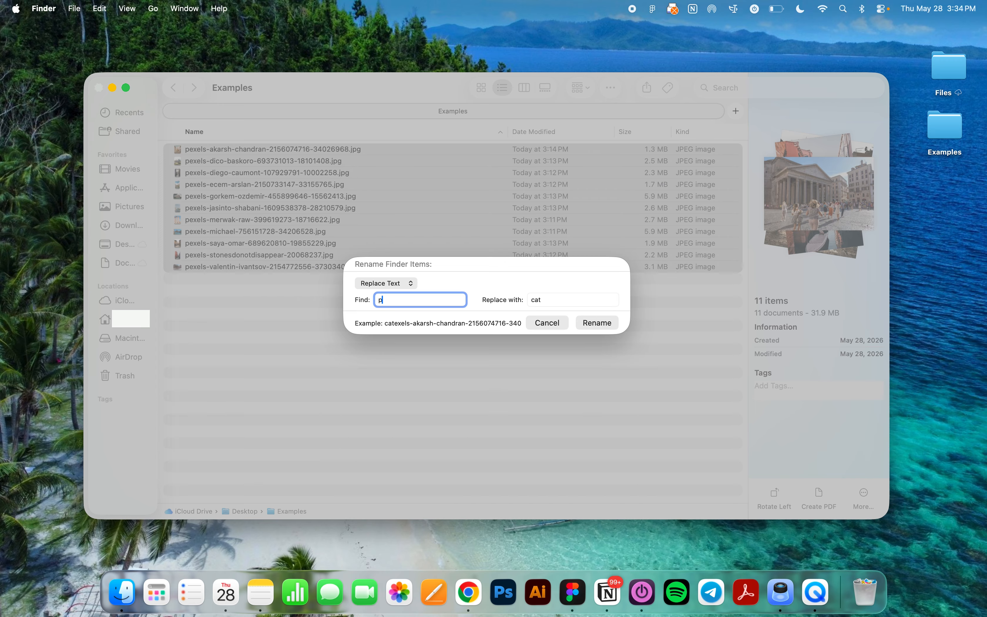
text(exels)
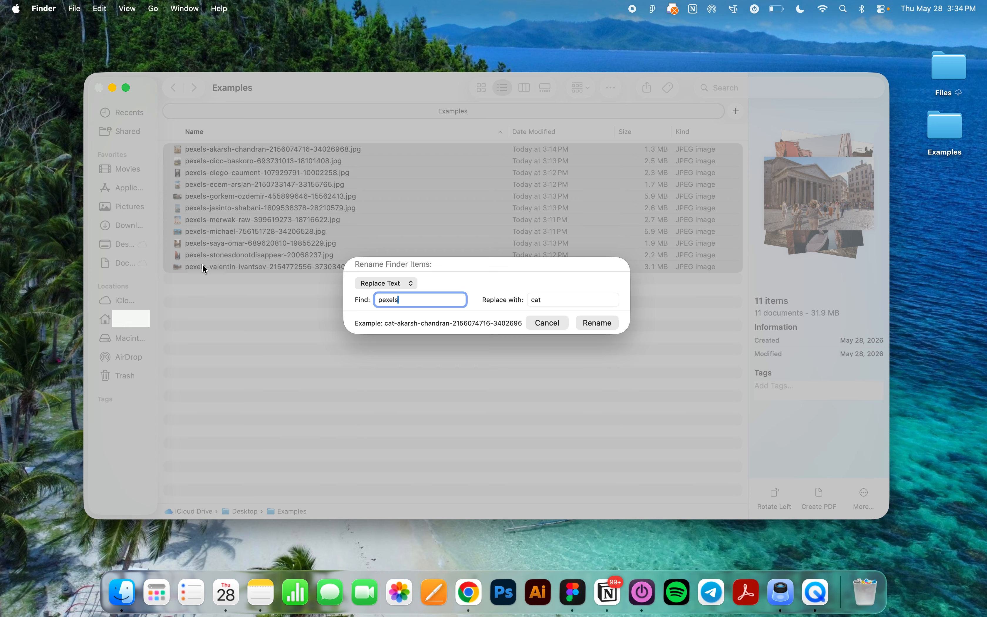
drag(558, 300, 503, 297)
key(BackSpace)
text(italy)
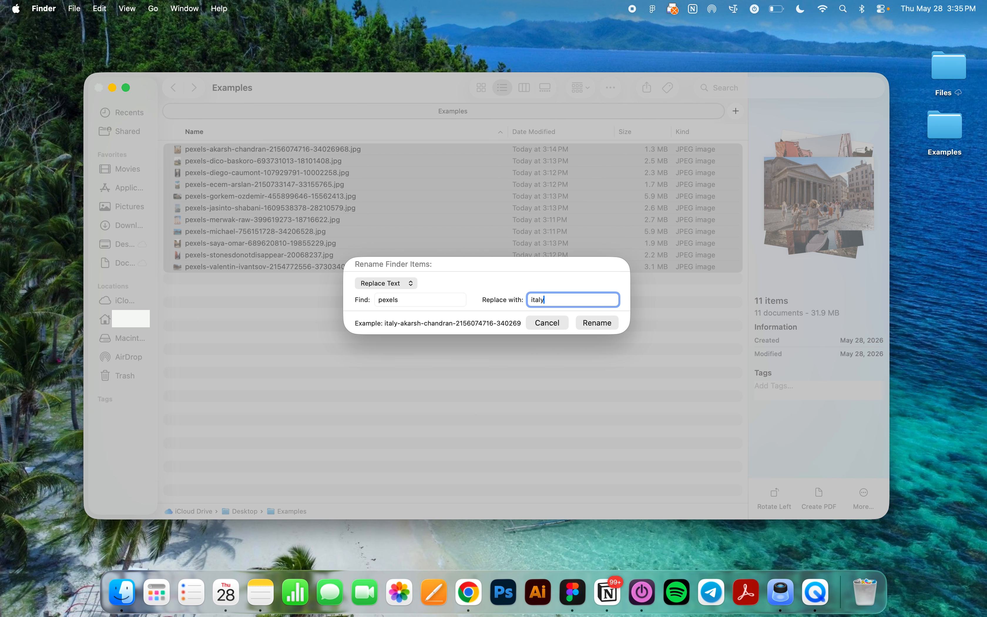
click(598, 323)
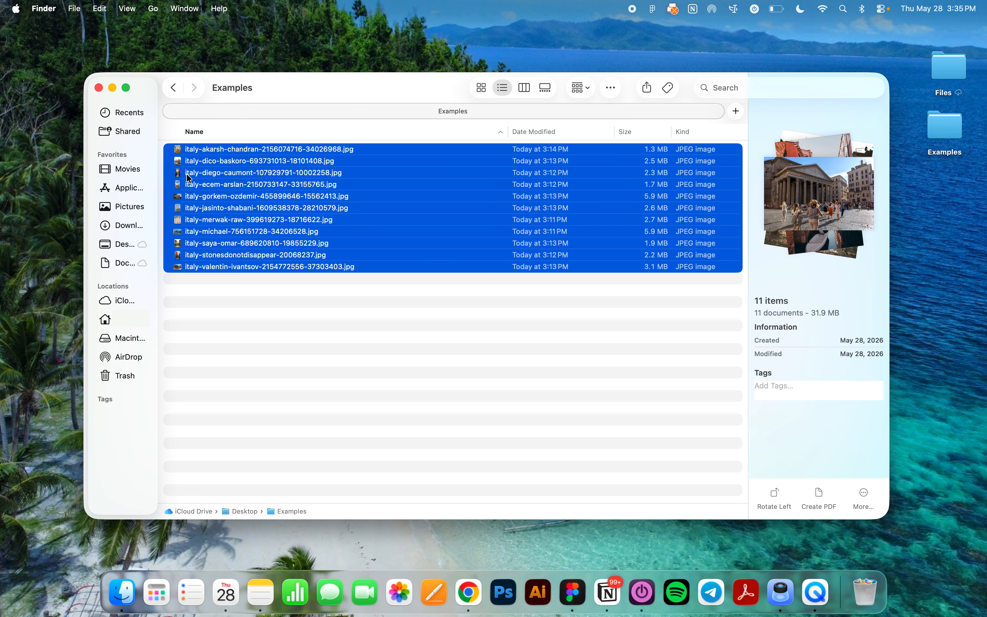
Batch-rename the selected images again, replacing every hyphen in the file names with a space
right_click(217, 242)
right_click(241, 177)
click(317, 295)
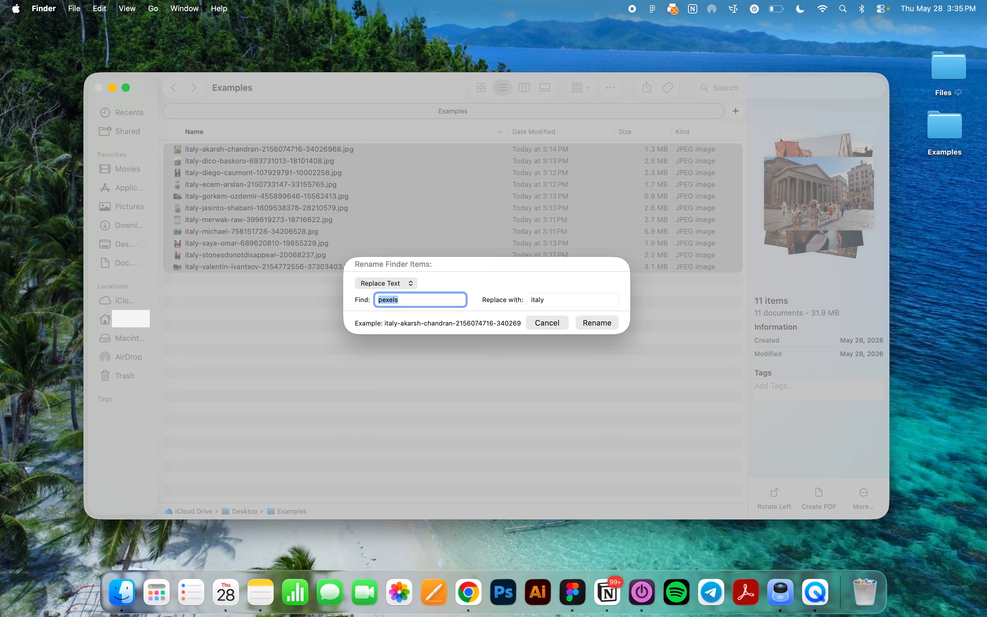
text(-)
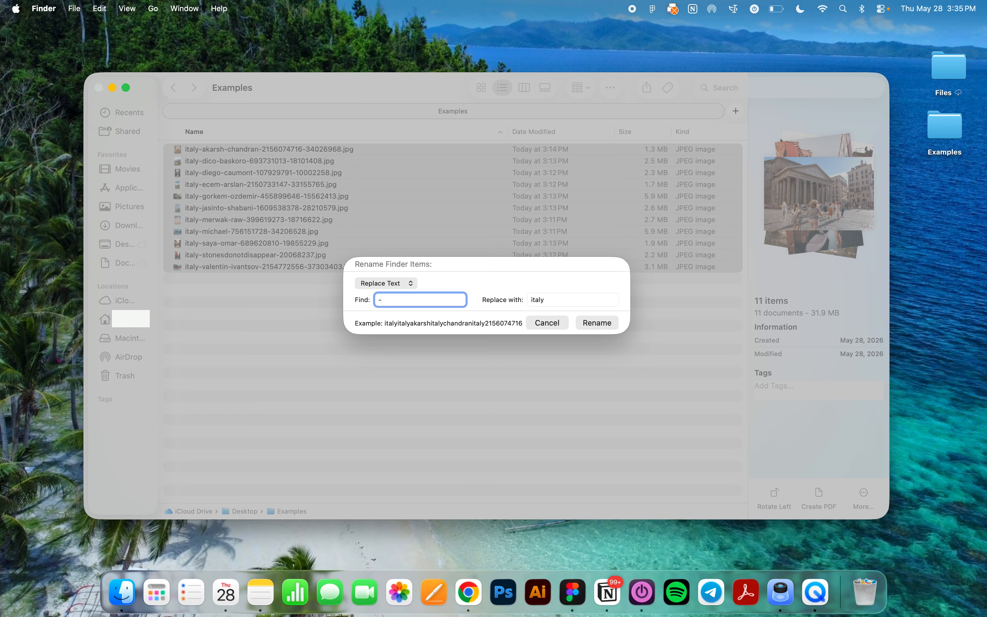
click(572, 302)
drag(572, 303, 522, 301)
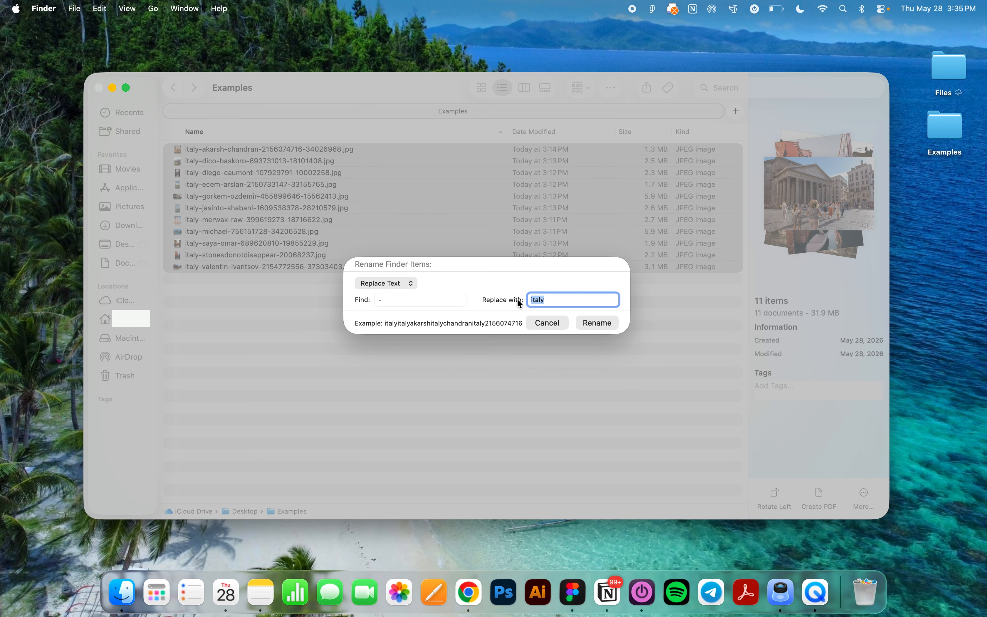
click(614, 324)
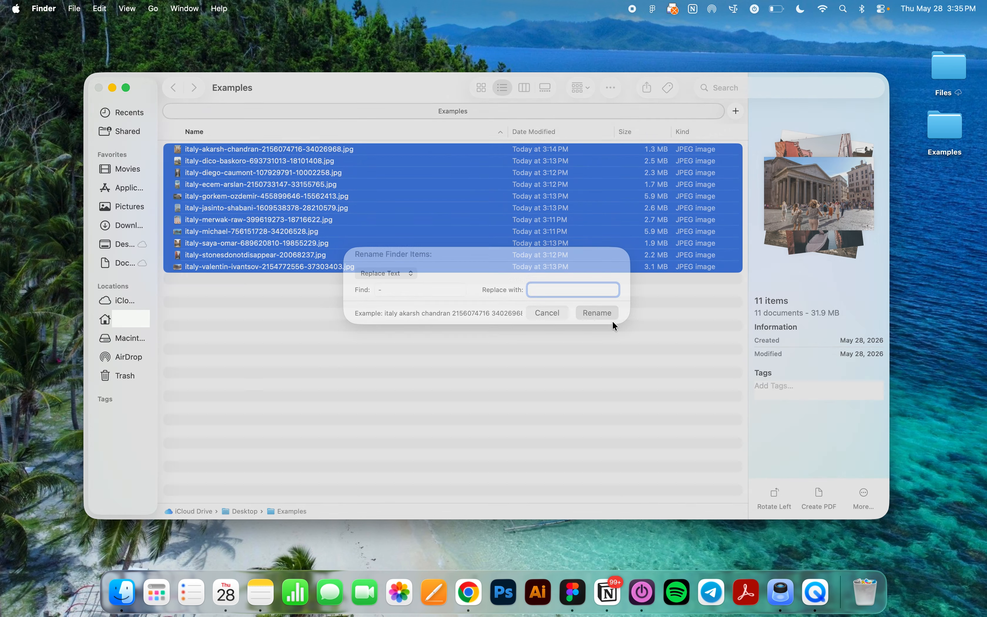
Batch-rename the selected images, replacing every space in the file names with an underscore
right_click(256, 194)
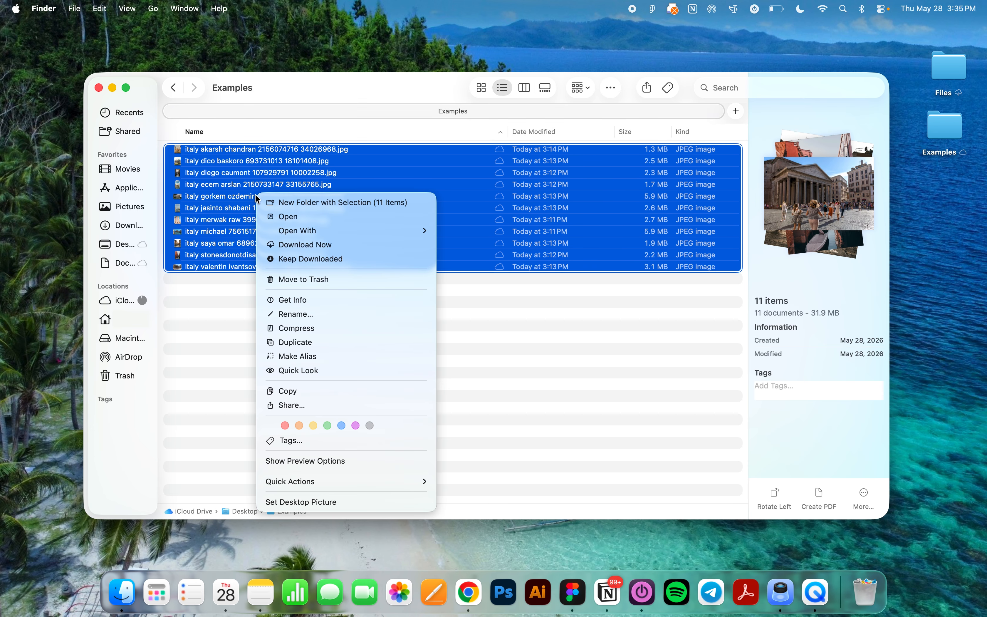
click(307, 316)
key(BackSpace)
click(547, 299)
text(_)
click(614, 323)
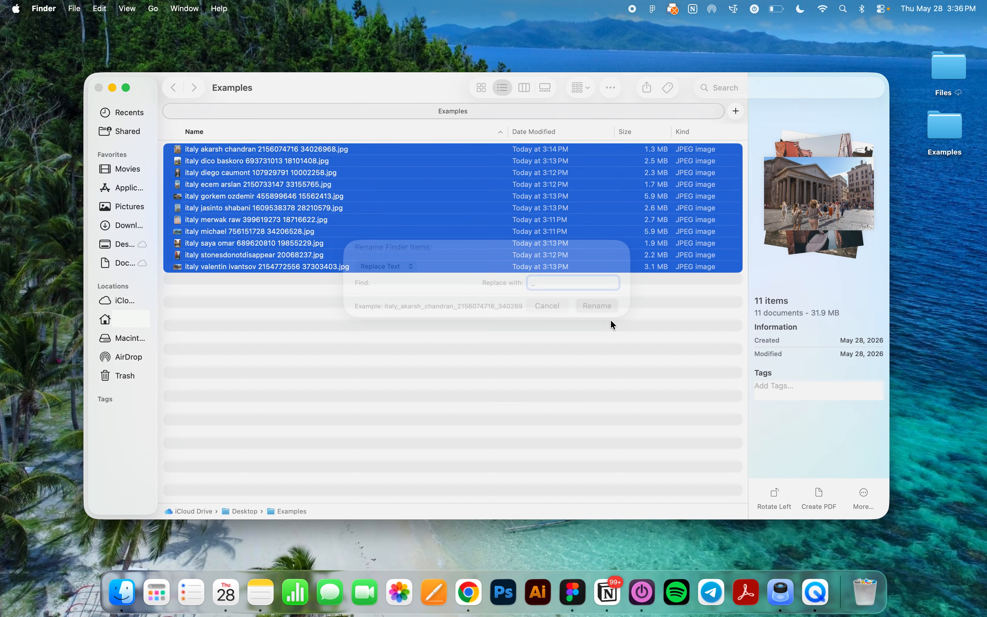
Batch-rename the selected images, replacing "italy" with "italy2" in every file name
right_click(279, 248)
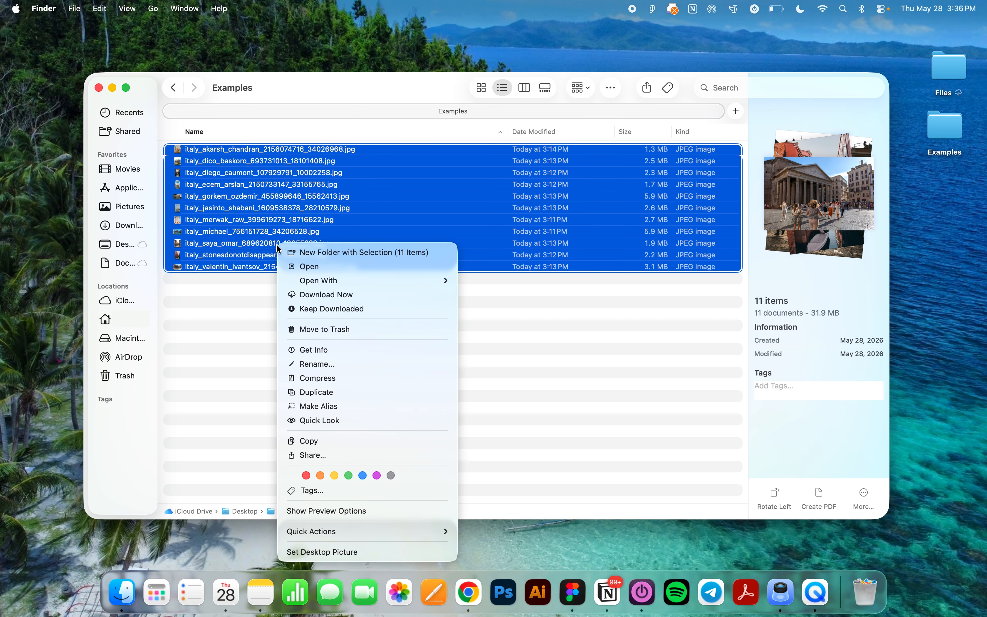
click(398, 365)
text(ita)
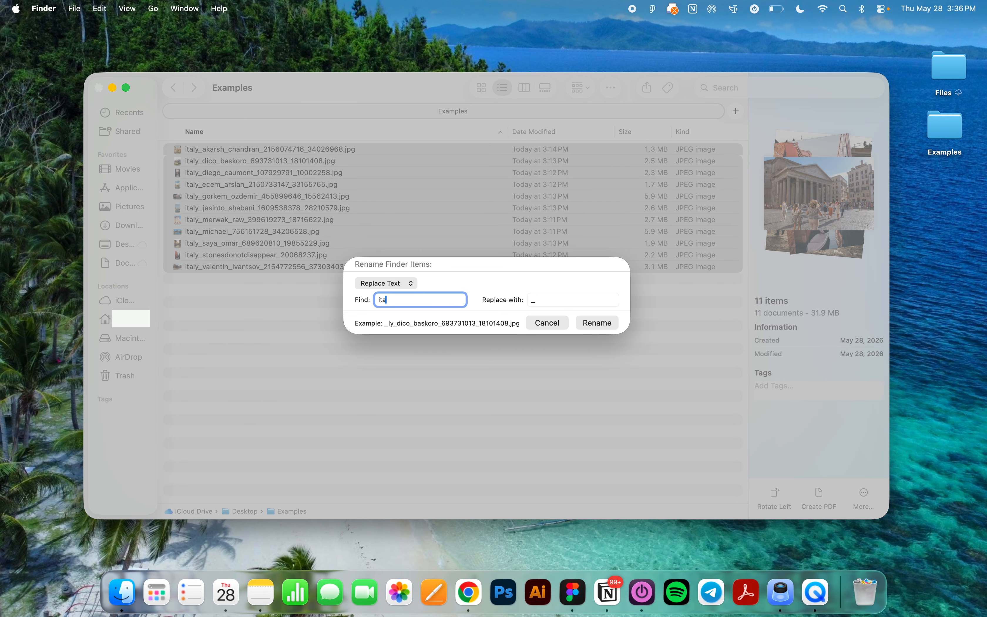
text(ly)
key(Tab)
text(ital)
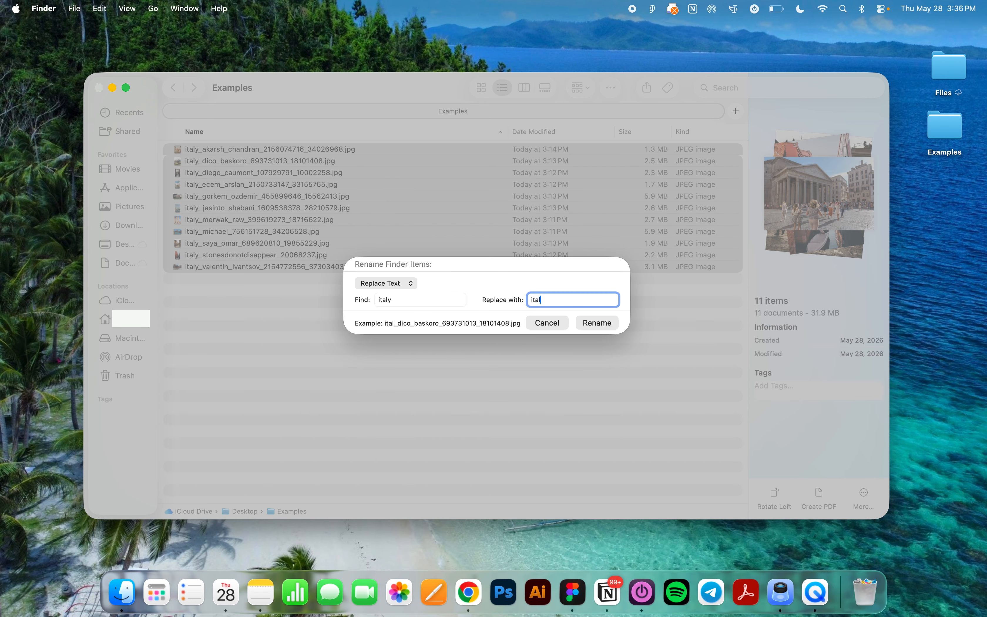
text(y2)
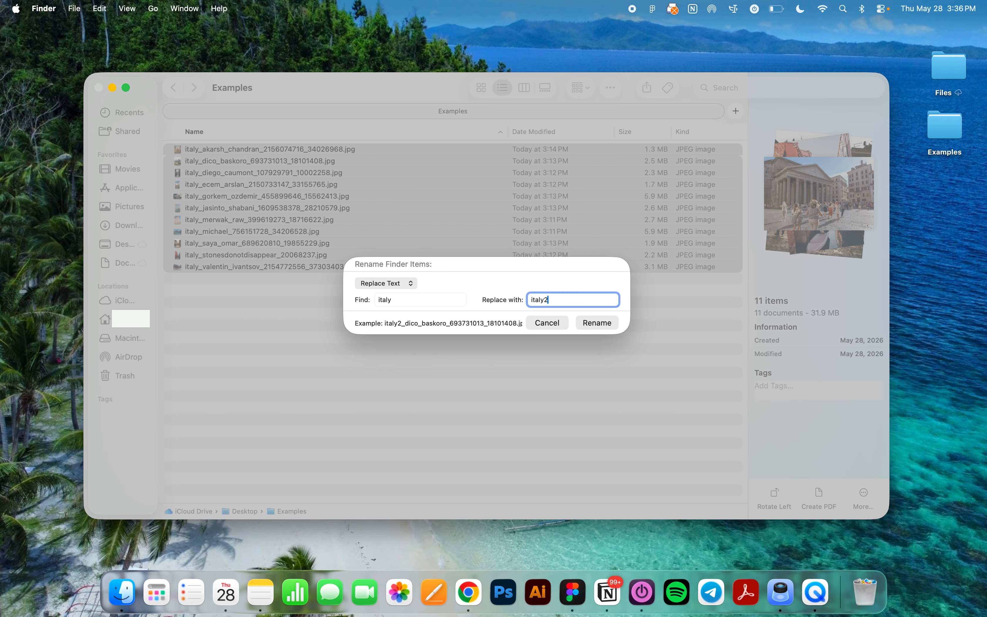
key(super+a)
click(613, 321)
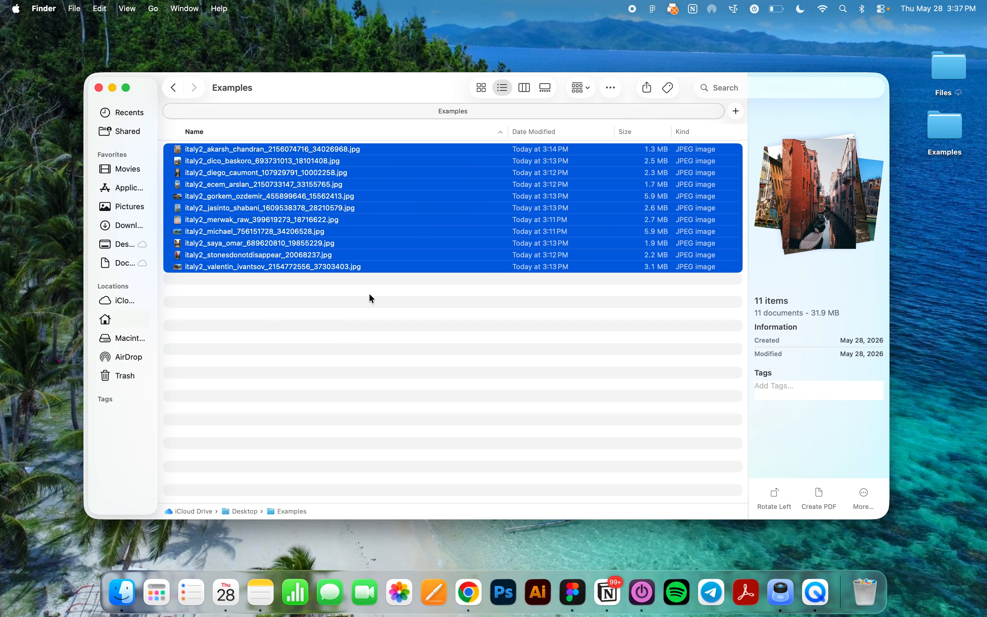
Start a Format batch rename of the selected images using Name and Date, with the custom format "Italy_"
right_click(295, 247)
click(347, 364)
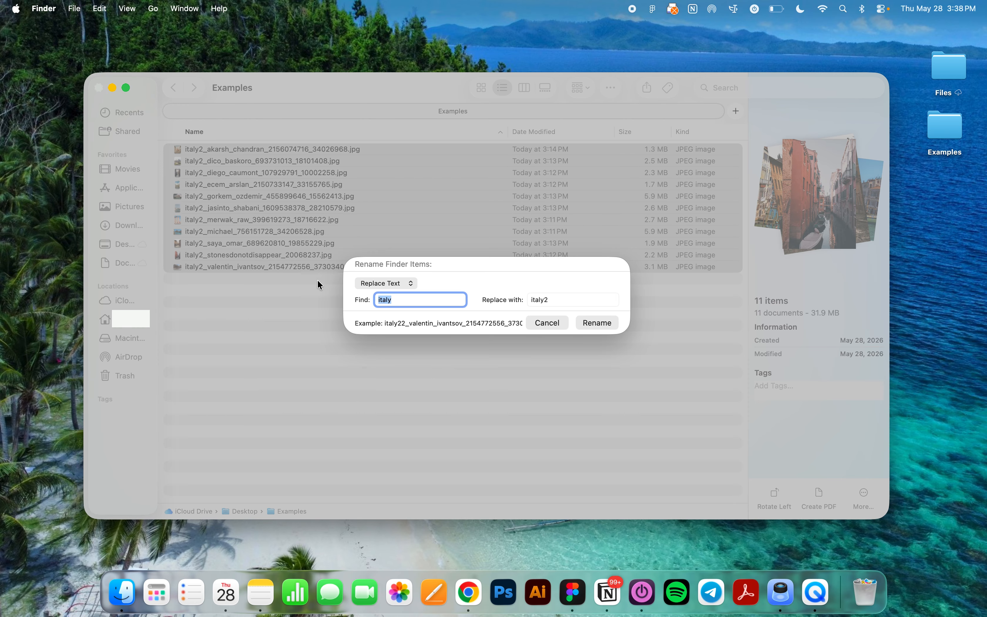
click(408, 282)
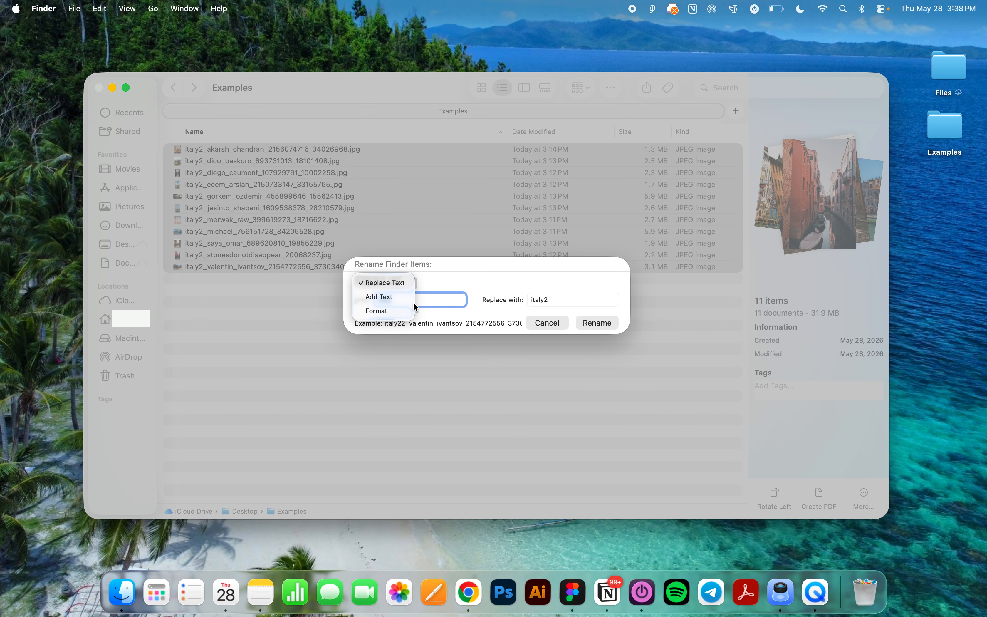
click(385, 312)
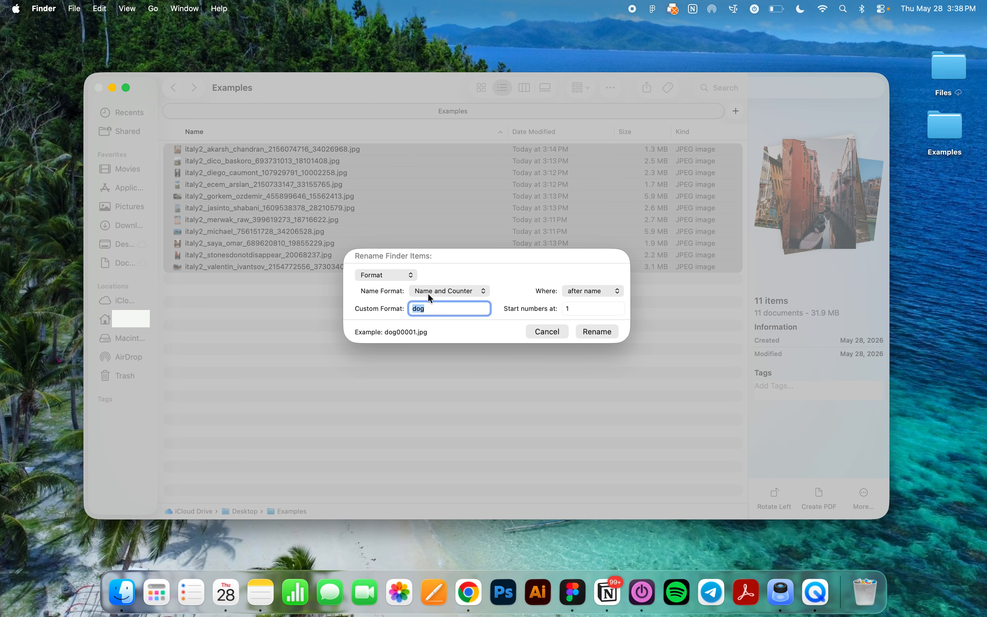
click(428, 293)
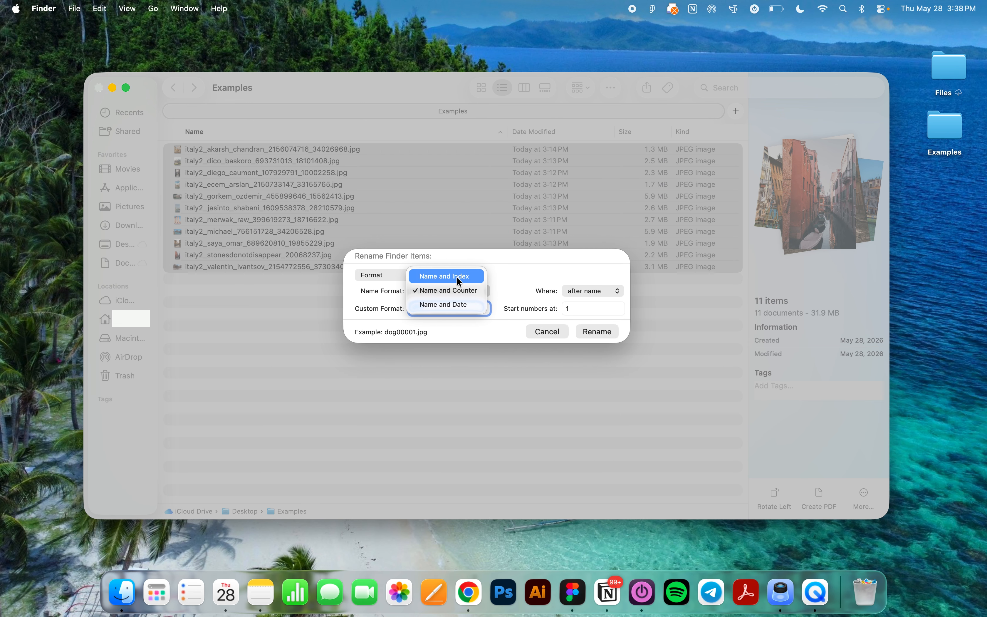
click(473, 304)
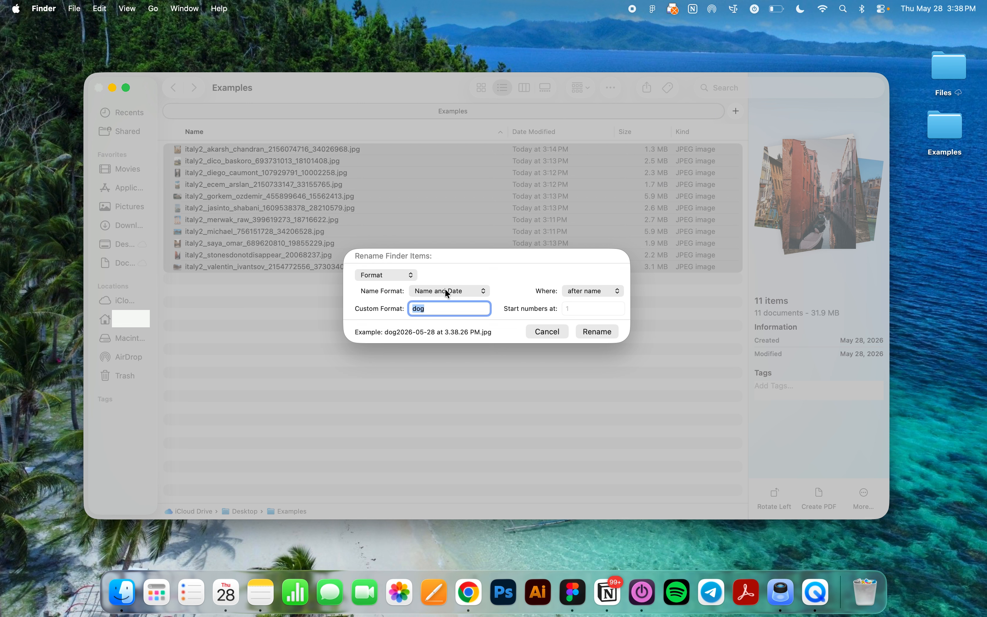
text(Italy)
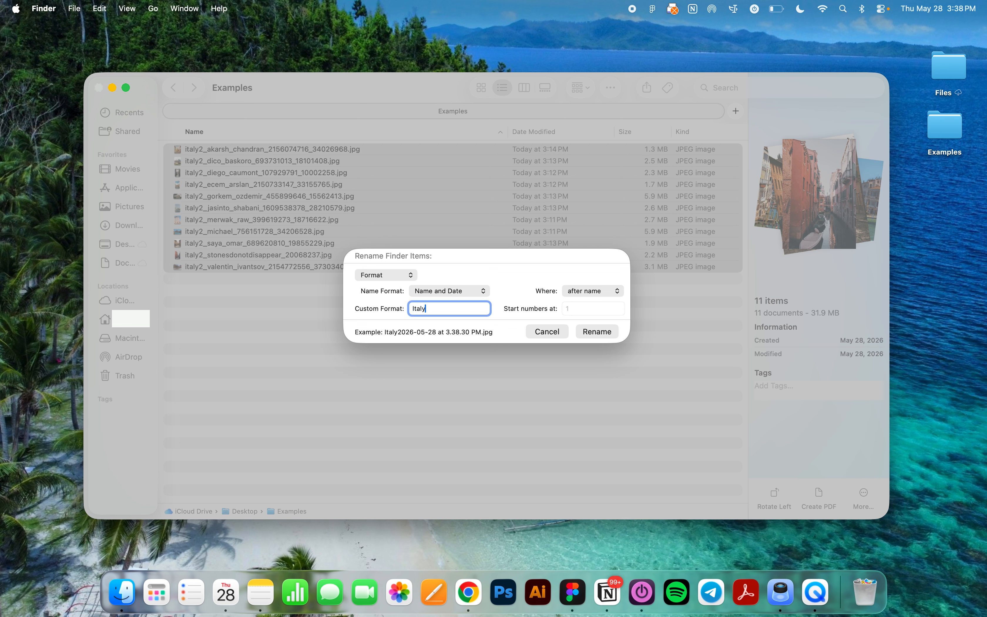
text(_)
Batch-rename the selected images using Name and Index, with the custom format "Italy" and the number placed after the name
click(461, 292)
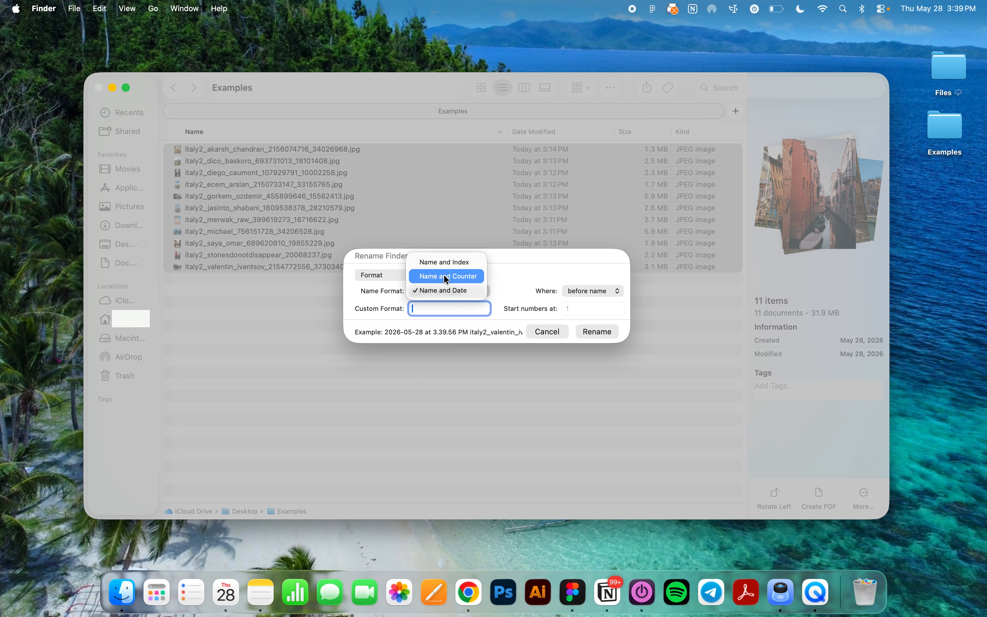
click(434, 267)
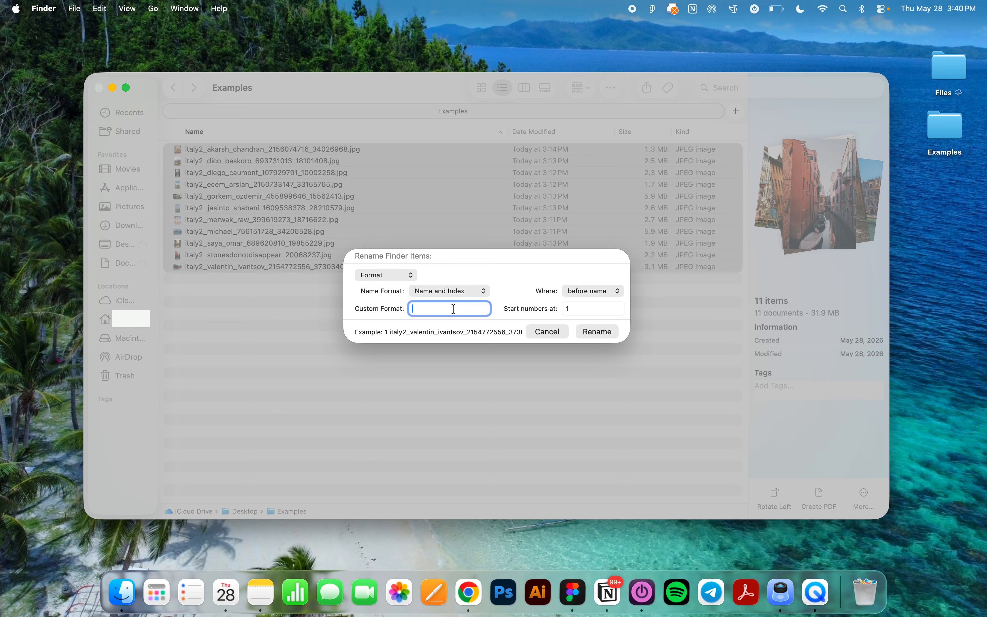
text(It)
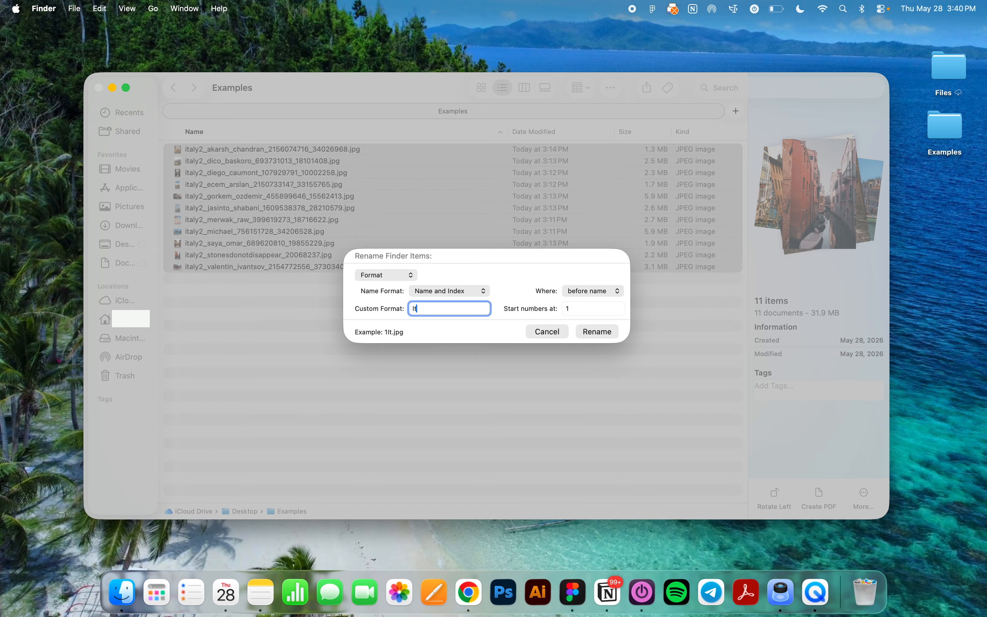
text(aly)
click(618, 292)
click(601, 270)
click(601, 332)
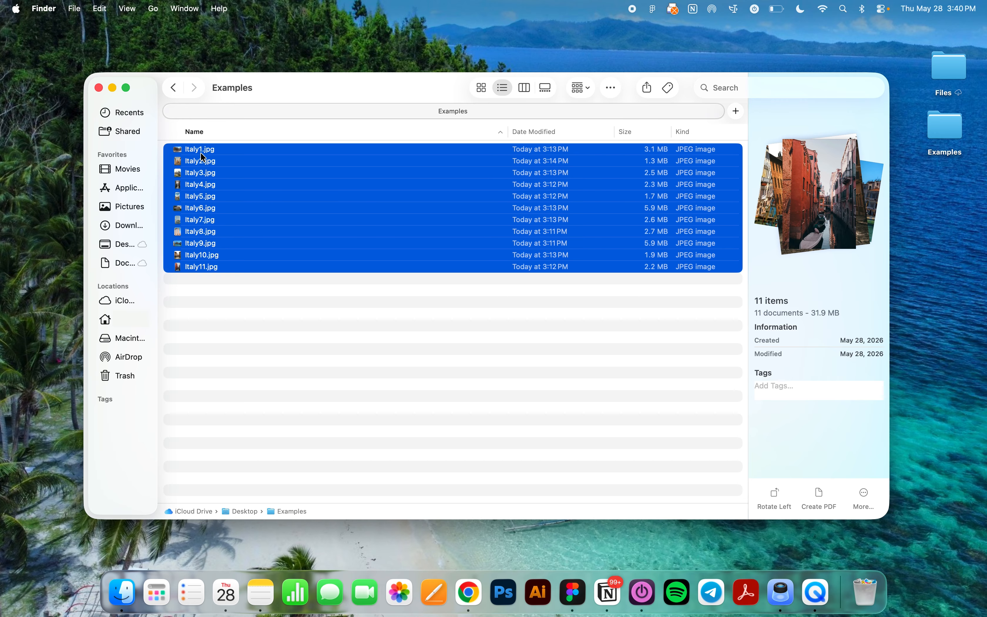
Batch-rename the selected images using the Name and Counter format, keeping the custom format "Italy"
right_click(237, 184)
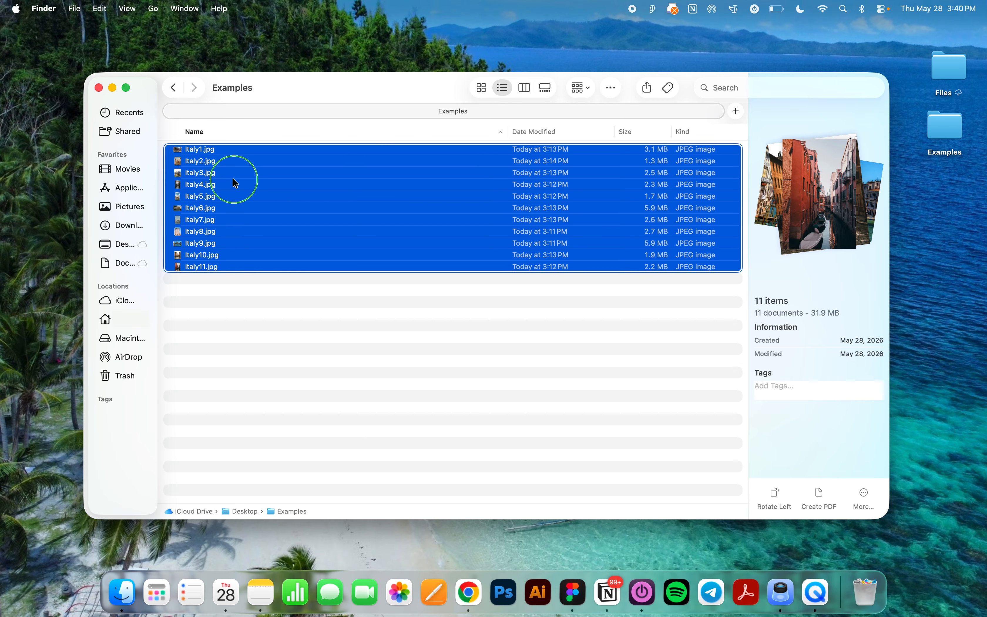
click(318, 297)
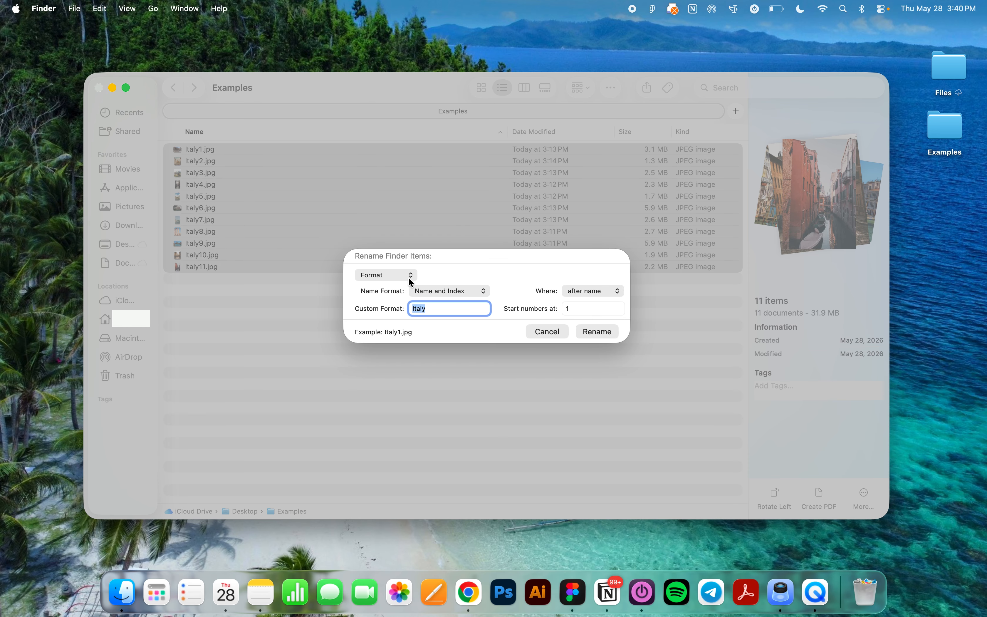
click(470, 292)
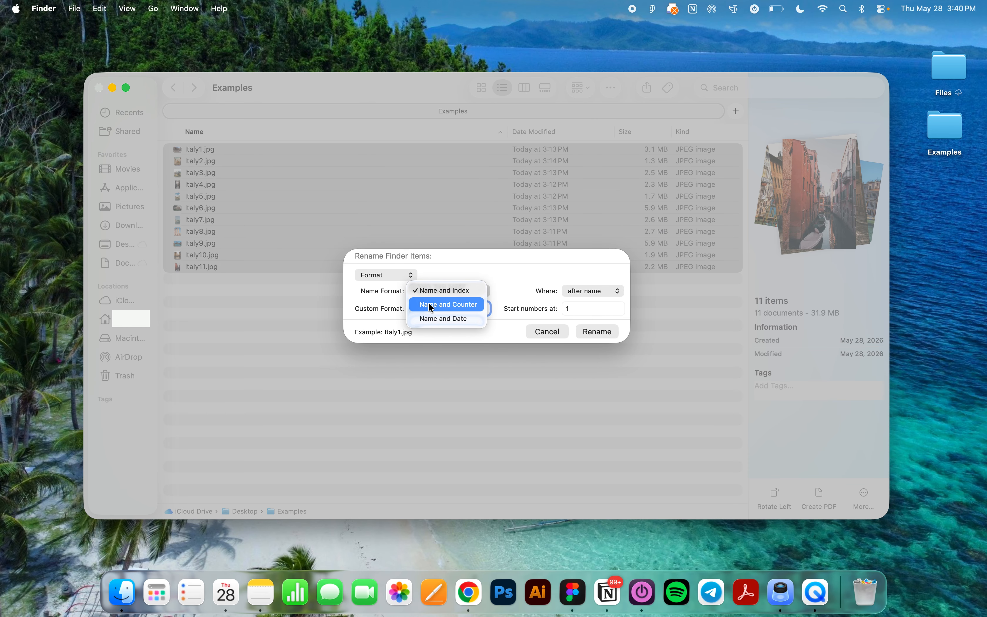
click(451, 306)
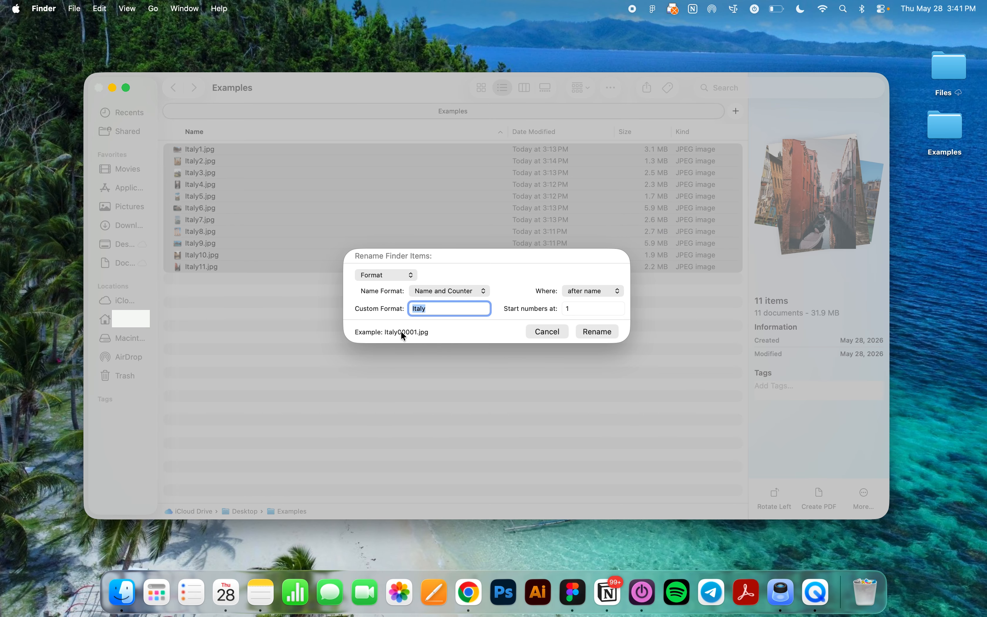
click(589, 330)
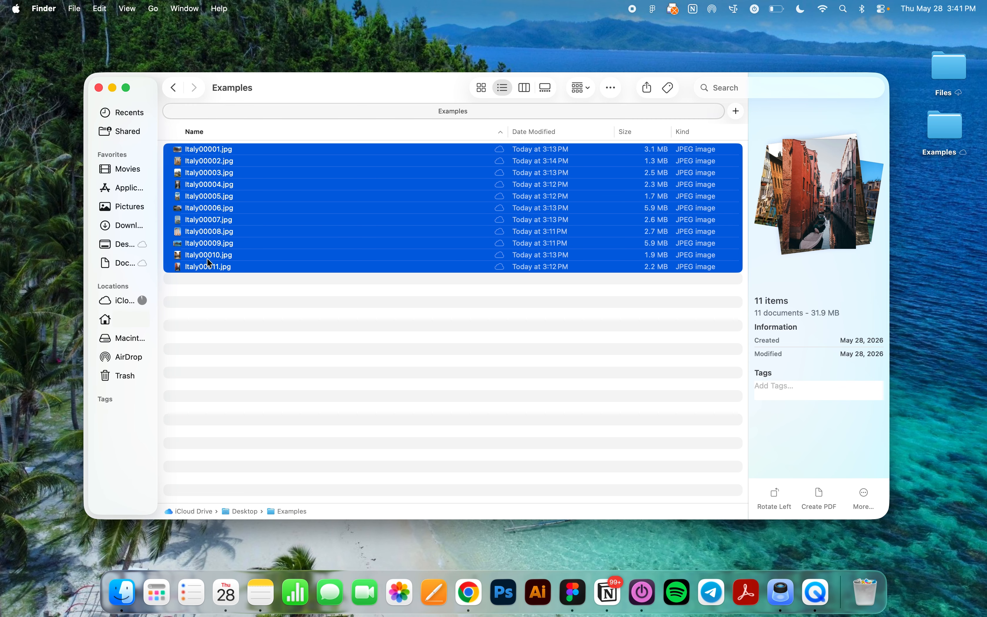
Batch-rename the selected images with the custom format "Italy_" before the counter, and clear the selection
right_click(212, 196)
click(315, 316)
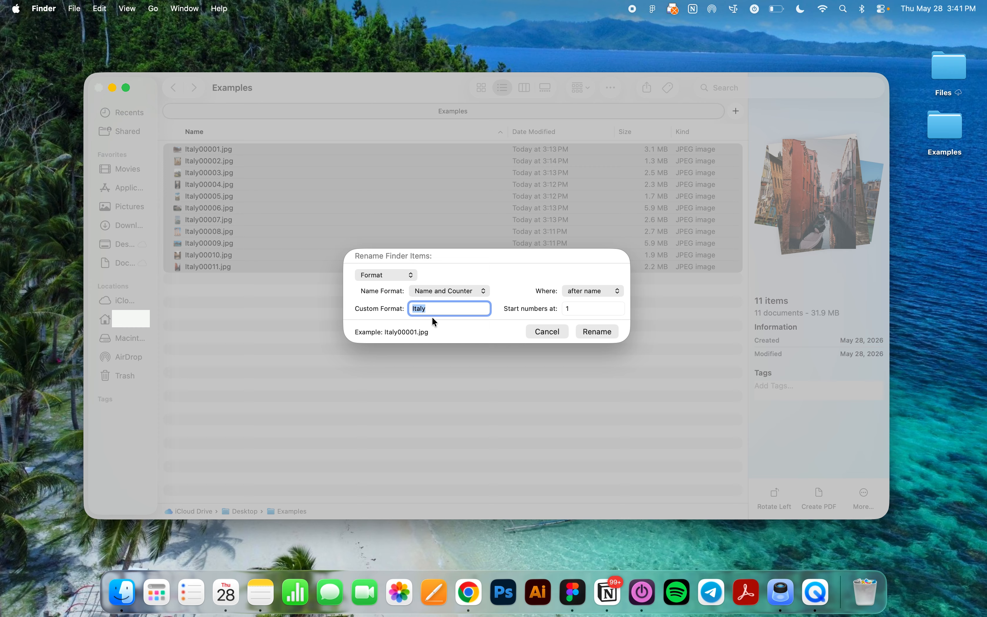
click(443, 309)
text(_)
click(597, 332)
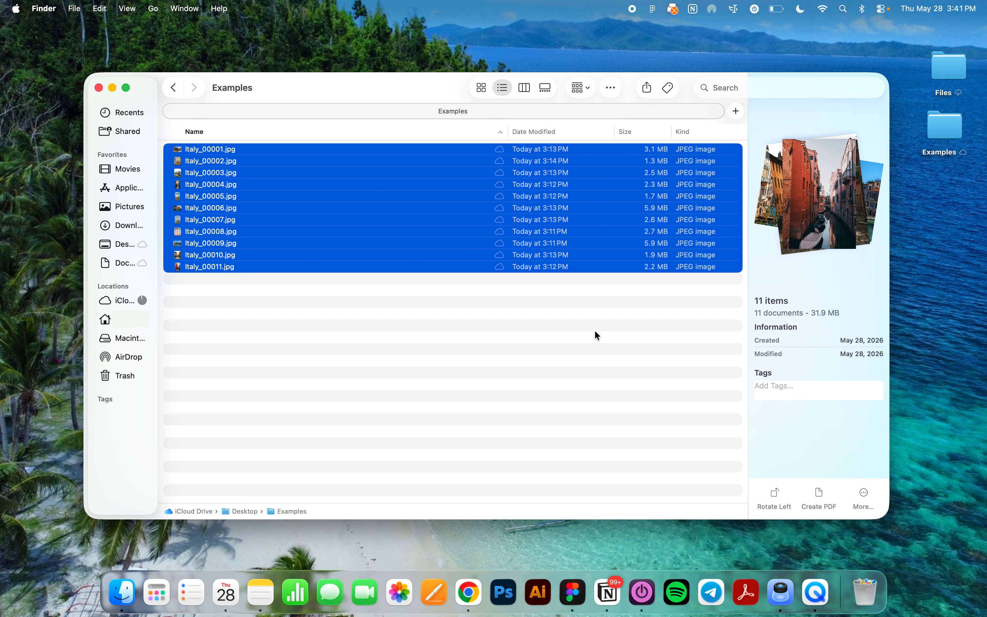
click(595, 333)
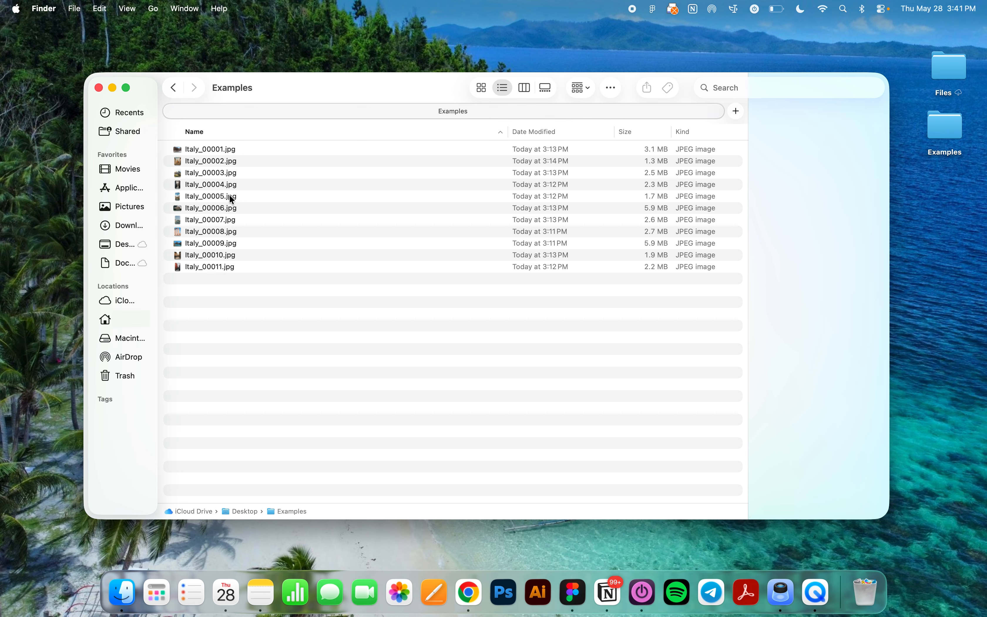
Preview the images one by one from Italy_00001.jpg to Italy_00011.jpg to identify which city each shows
click(235, 149)
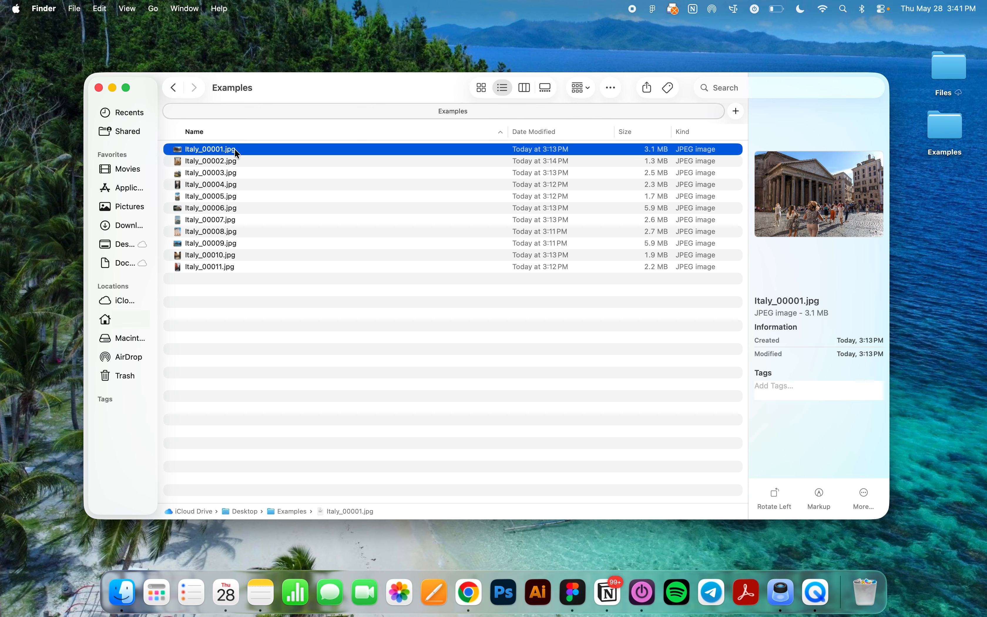
key(Down)
key(Down)
key(Down)
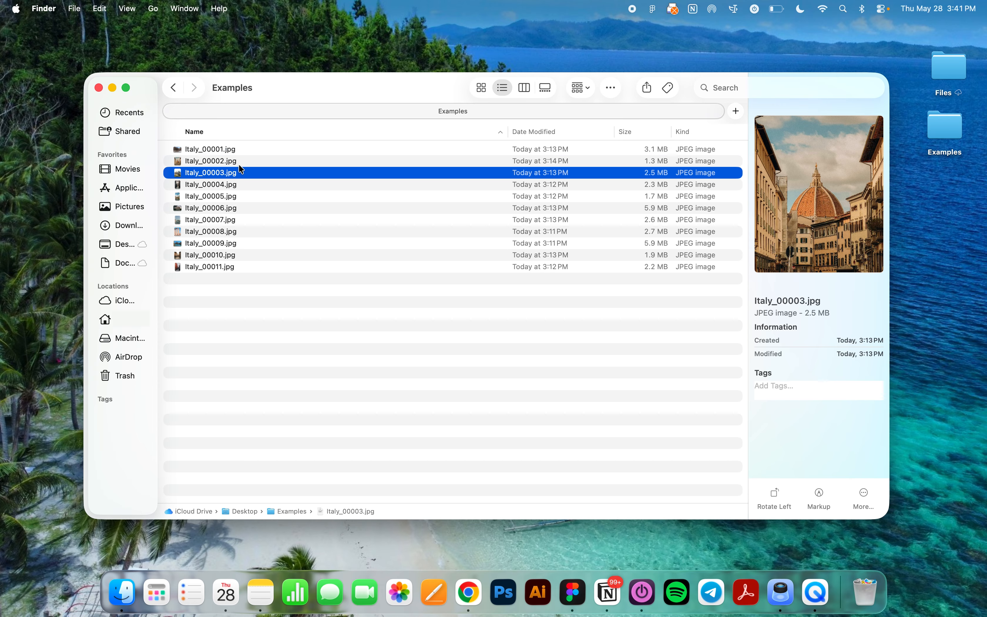
key(Down)
key(Down)
key(Down)
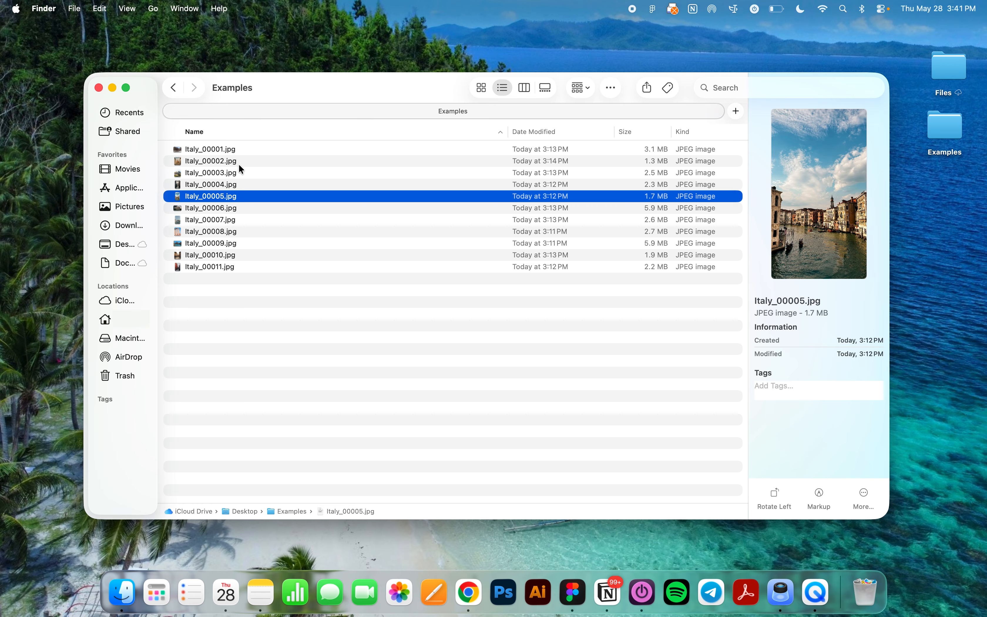
key(Down)
key(Down)
key(Down)
key(Down)
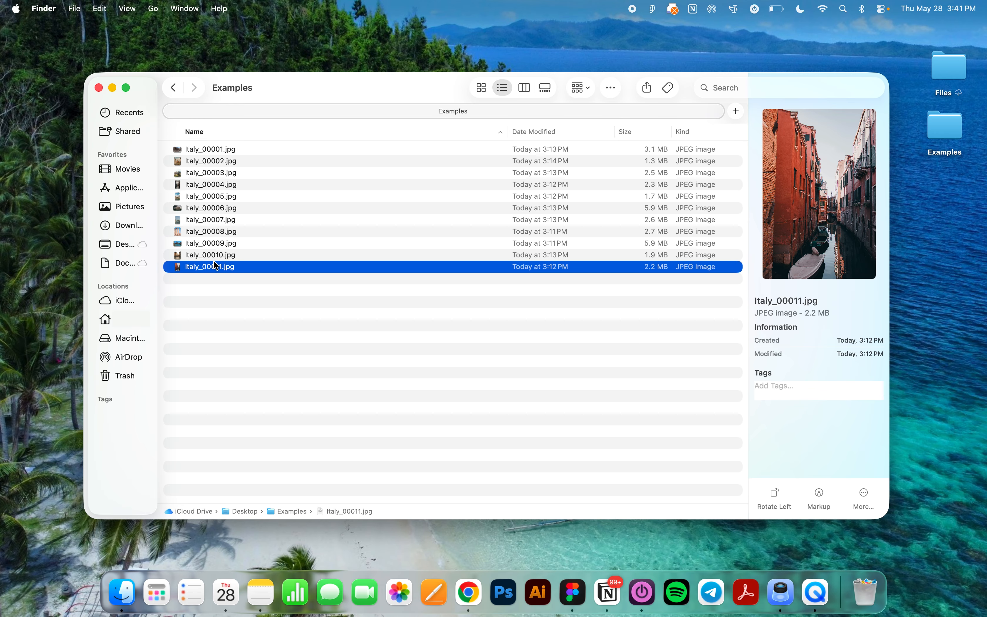
Batch-rename Italy_00004, 00005, 00007, 00009 and 00011 by adding the text "_Venice" after the name
super+click(216, 253)
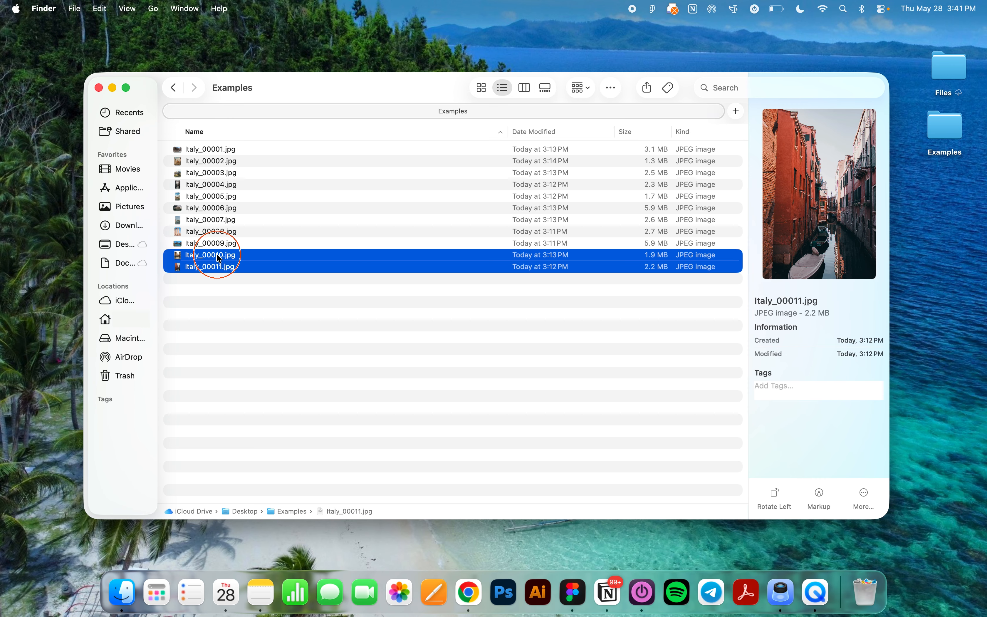
click(214, 243)
super+click(210, 265)
super+click(198, 220)
super+click(187, 196)
super+click(188, 185)
super+click(189, 173)
super+click(190, 172)
super+click(191, 161)
super+click(190, 161)
super+click(191, 150)
super+click(191, 150)
super+click(189, 207)
right_click(257, 197)
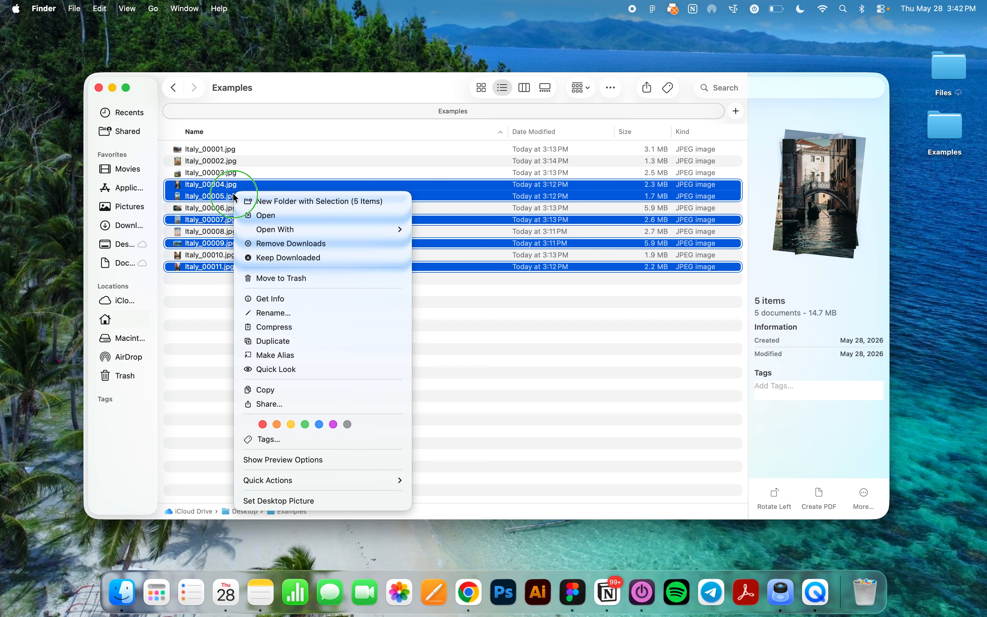
click(283, 313)
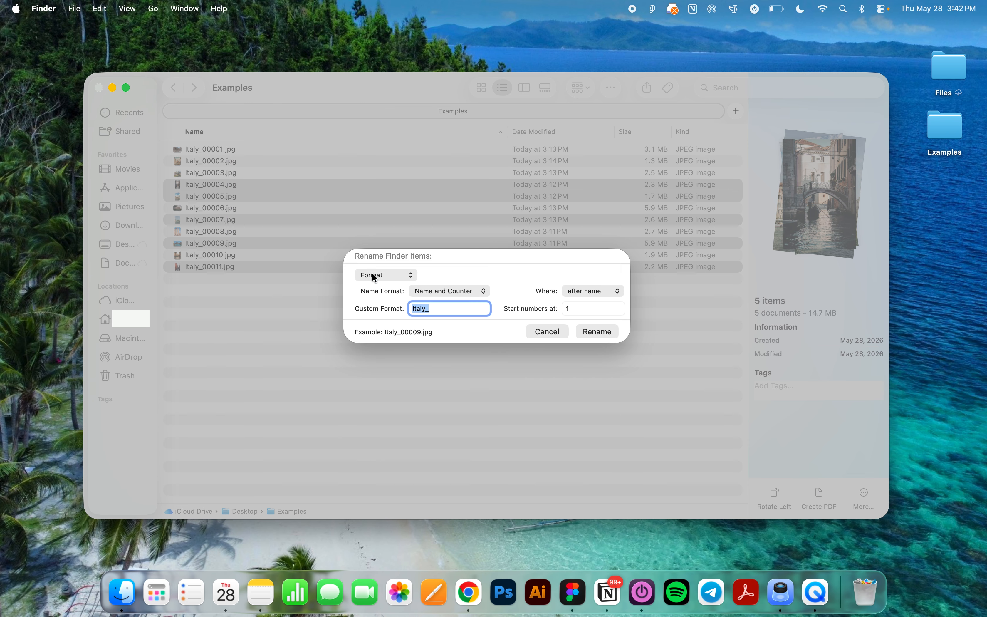
click(375, 276)
click(375, 258)
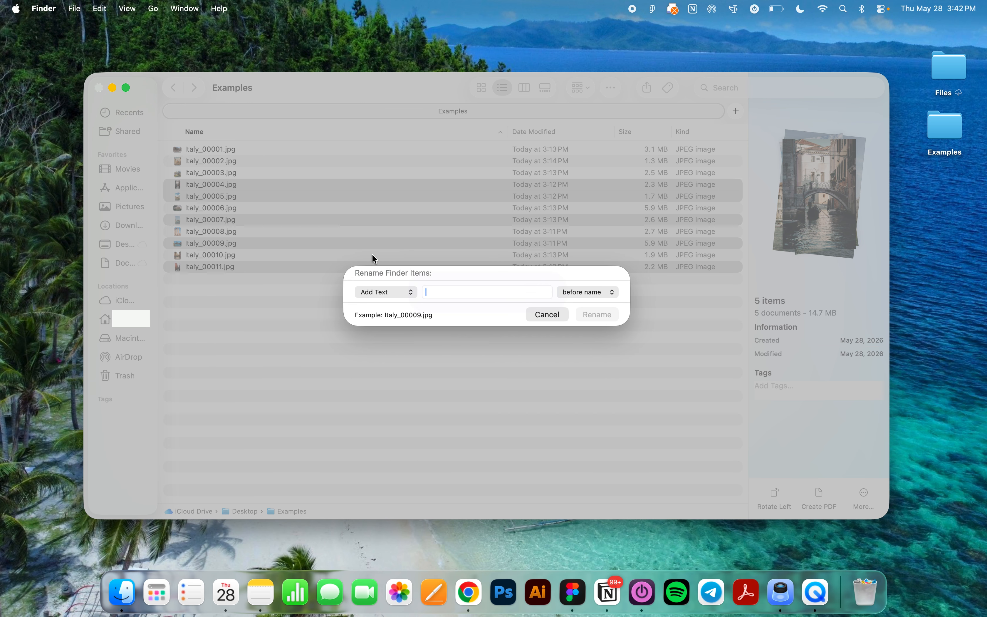
click(376, 294)
click(384, 293)
click(587, 291)
click(585, 278)
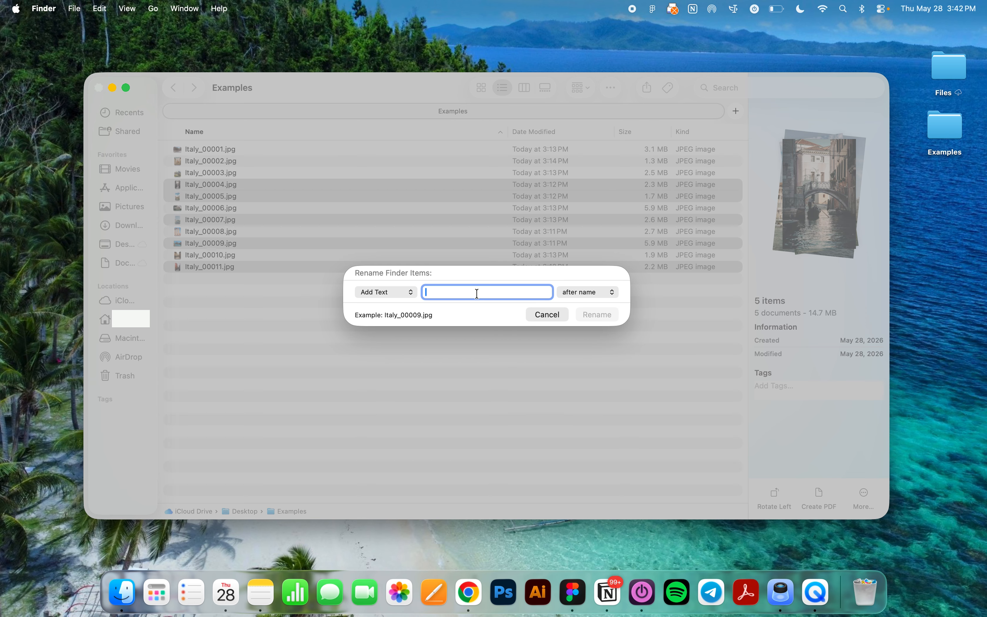
text(_)
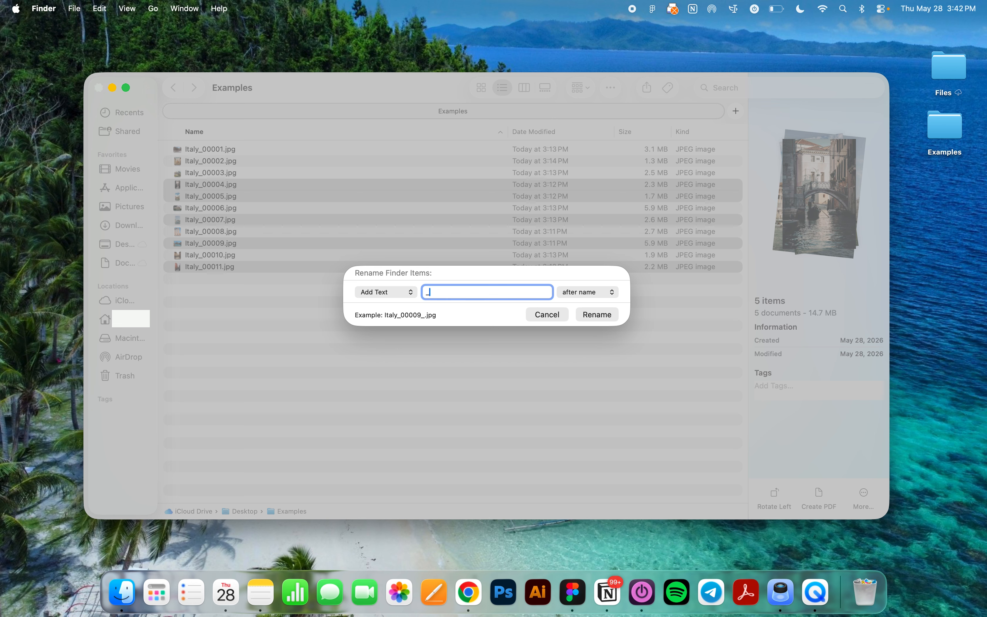
text(Venice)
click(618, 314)
Batch-rename Italy_00006, 00008 and 00010 by adding the text "_Rome" after the name
click(245, 208)
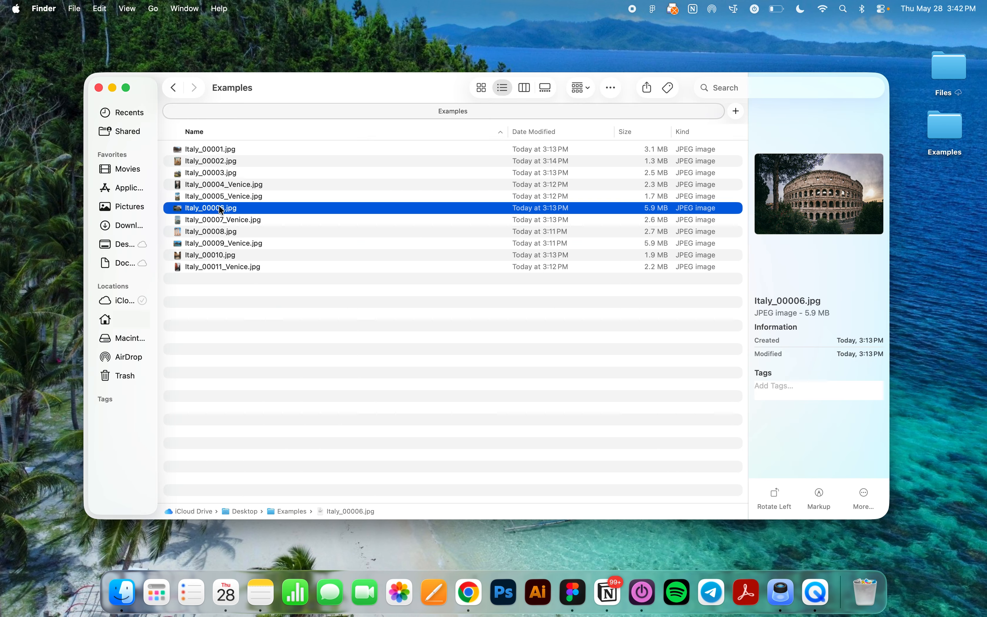
super+click(218, 234)
super+click(223, 255)
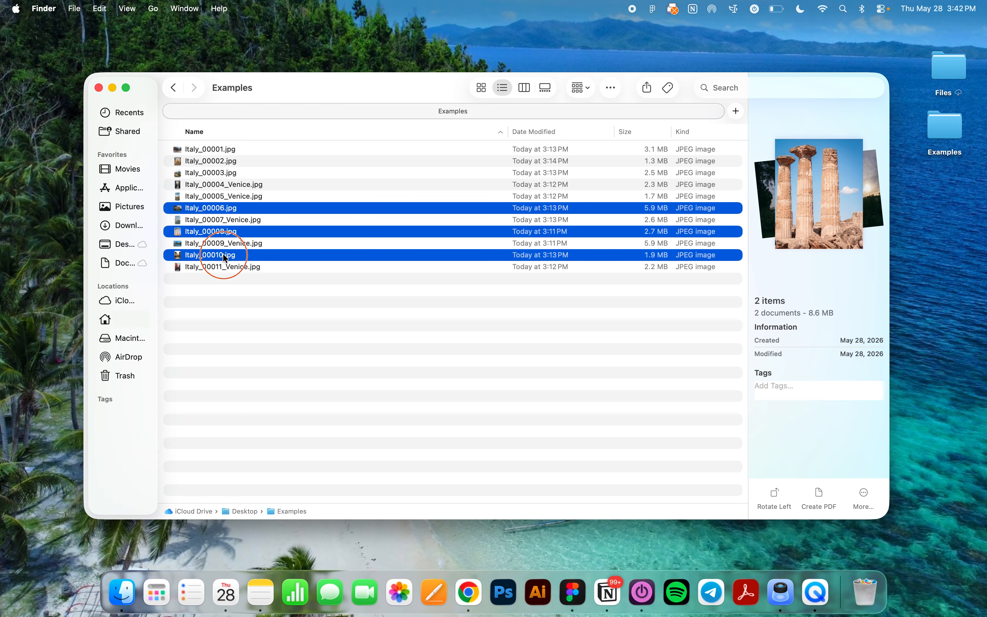
right_click(222, 253)
click(314, 312)
key(BackSpace)
key(BackSpace)
key(BackSpace)
key(BackSpace)
key(BackSpace)
key(BackSpace)
text(Rome)
key(Return)
Batch-rename Italy_00002 and Italy_00003 by adding the text "_Florence" after the name, and clear the selection
click(254, 174)
shift+click(254, 162)
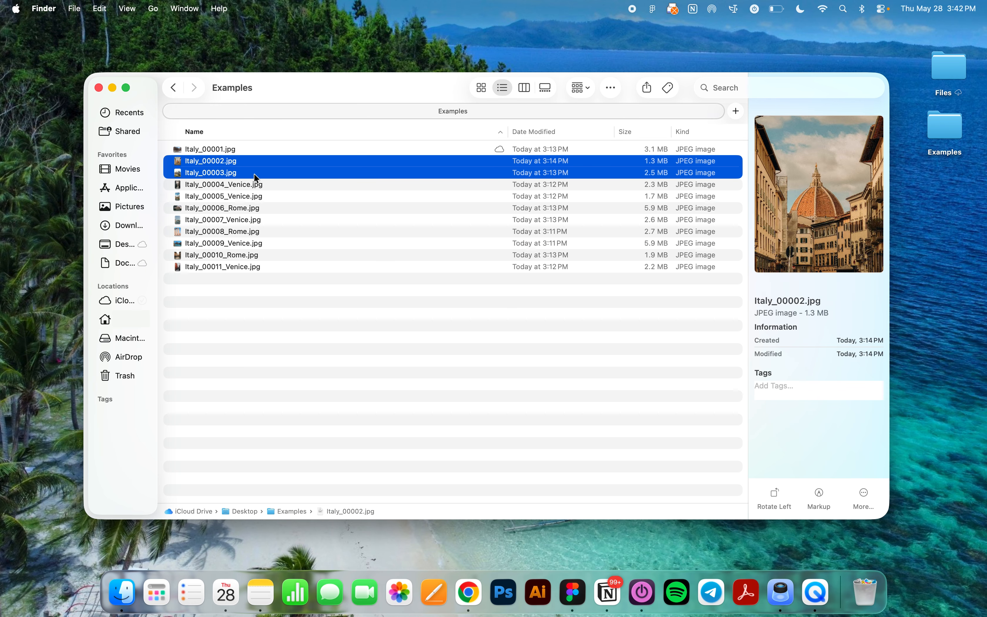
right_click(254, 174)
click(295, 293)
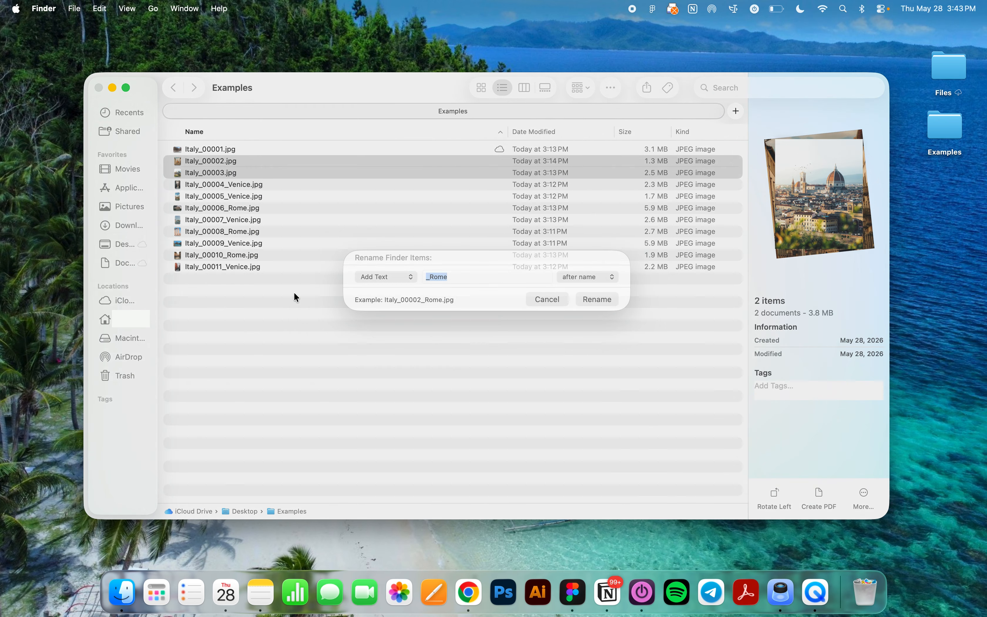
key(Right)
key(BackSpace)
key(BackSpace)
key(BackSpace)
key(BackSpace)
text(Florence)
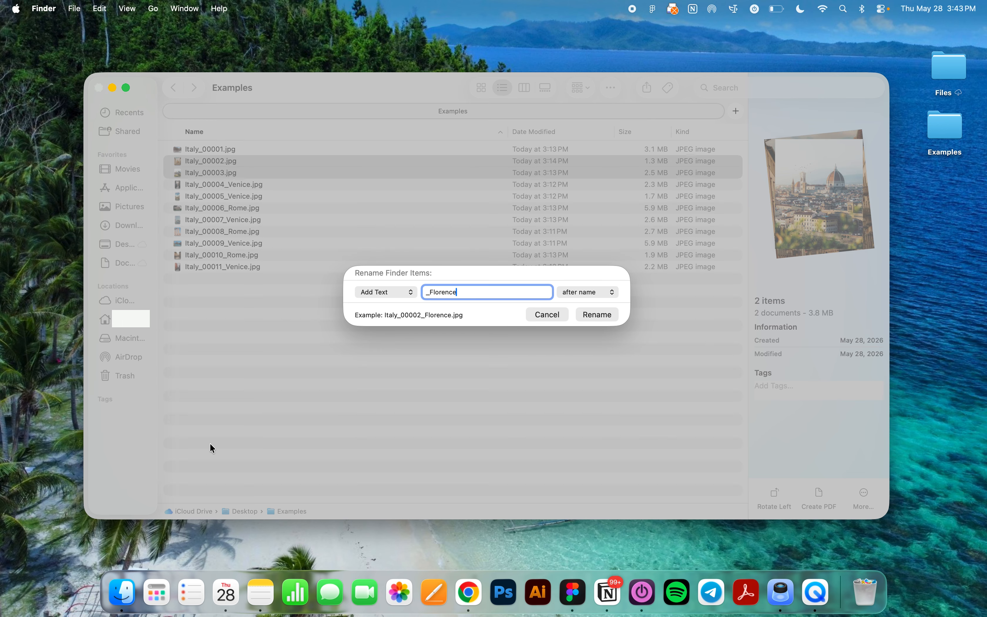
click(609, 316)
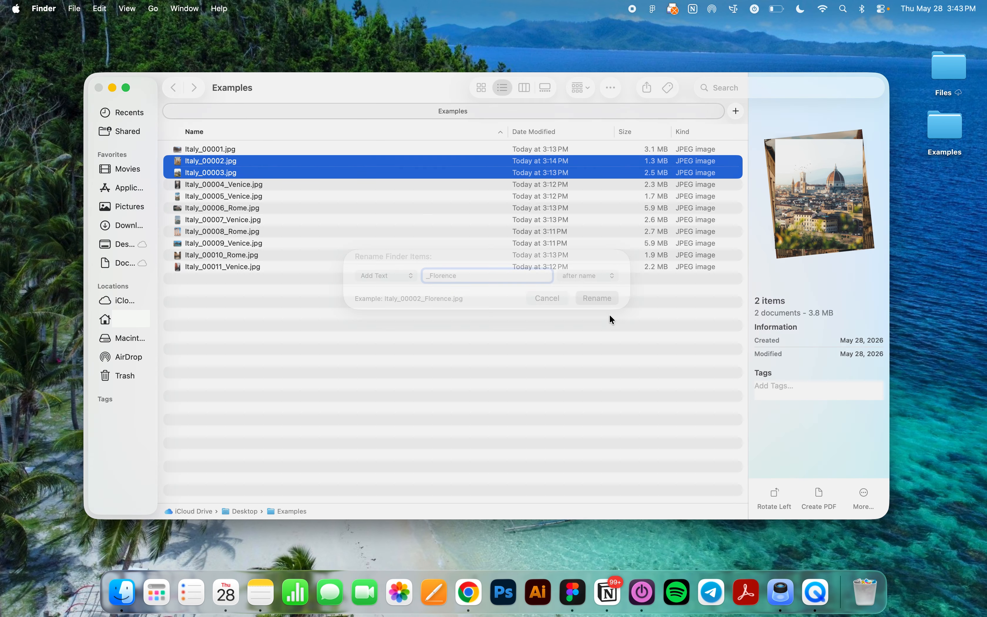
click(392, 341)
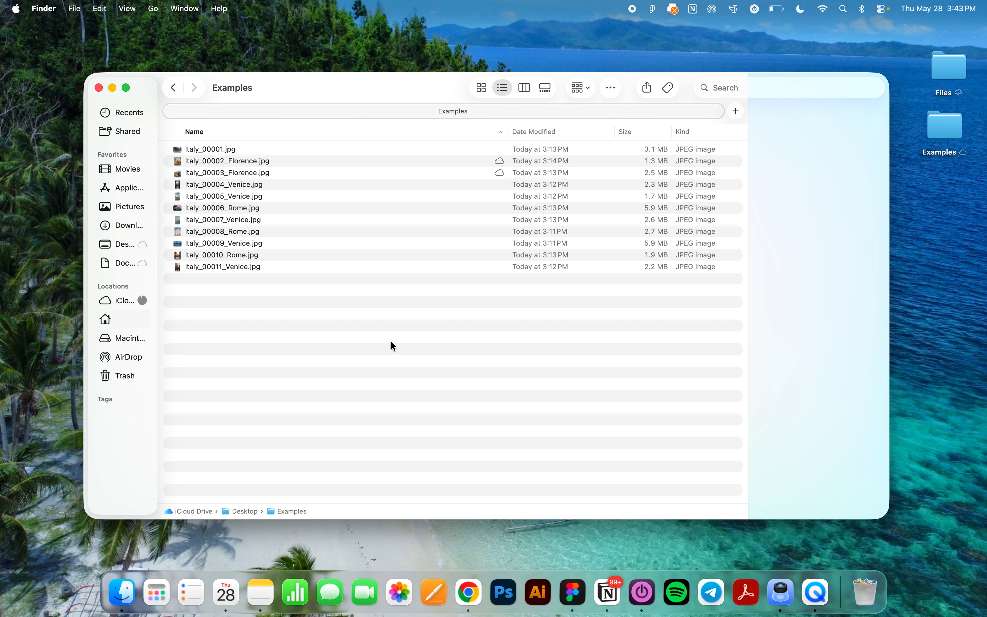
Rename the single image Italy_00001.jpg as Italy_00001_Rome.jpg
click(225, 155)
right_click(250, 150)
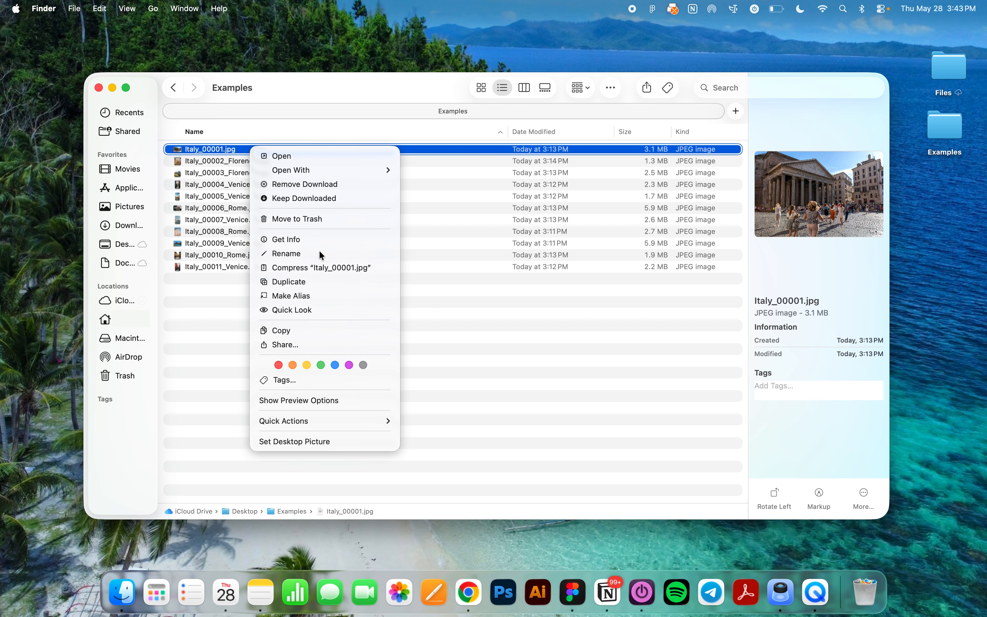
click(322, 253)
text(_)
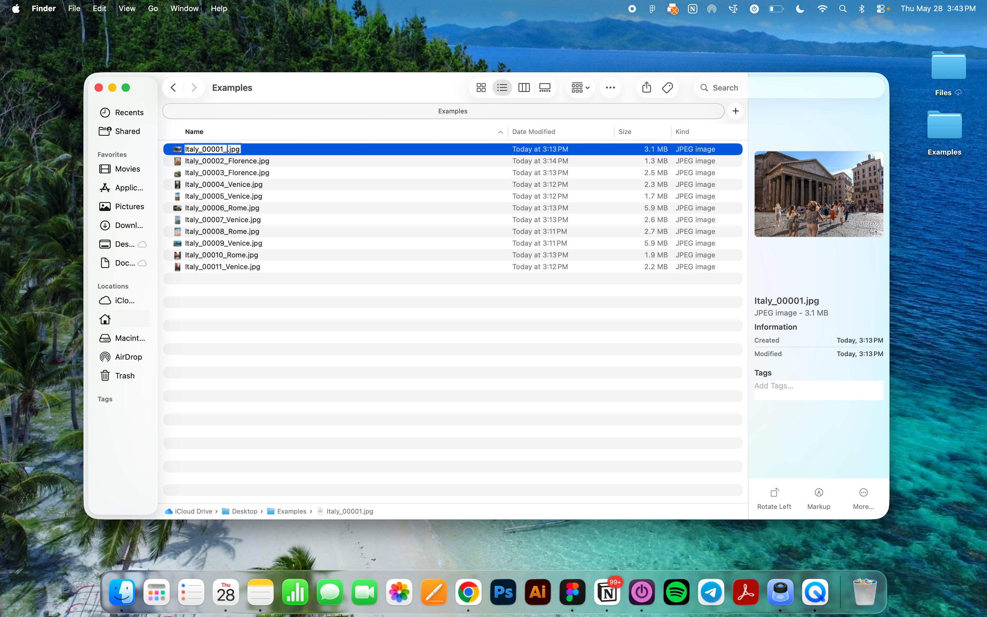
text(R)
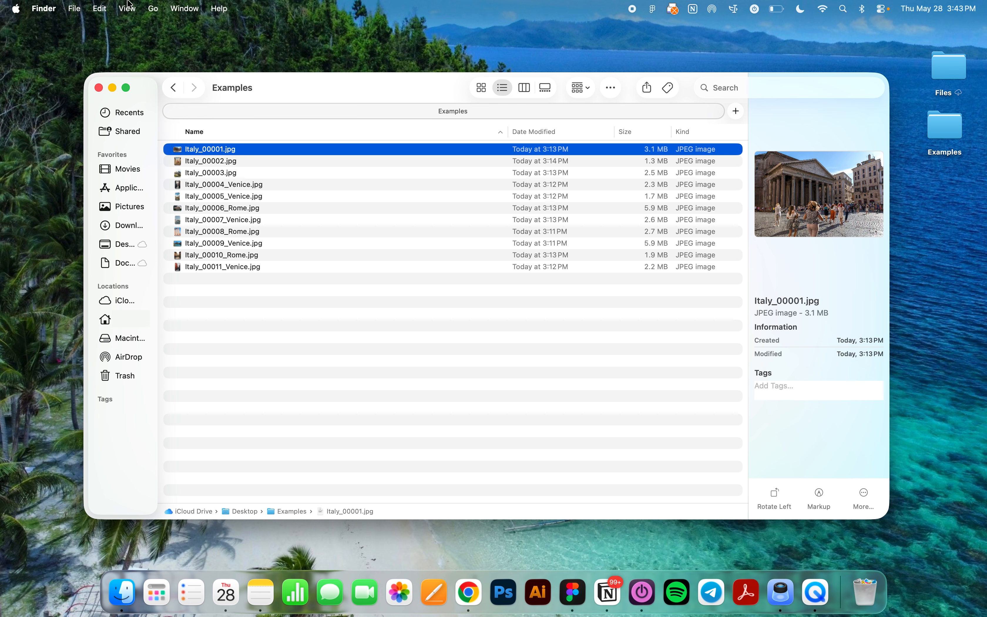
Redo the undone renames of the first three images, and undo all the renames that added city names
click(101, 9)
click(107, 15)
click(101, 10)
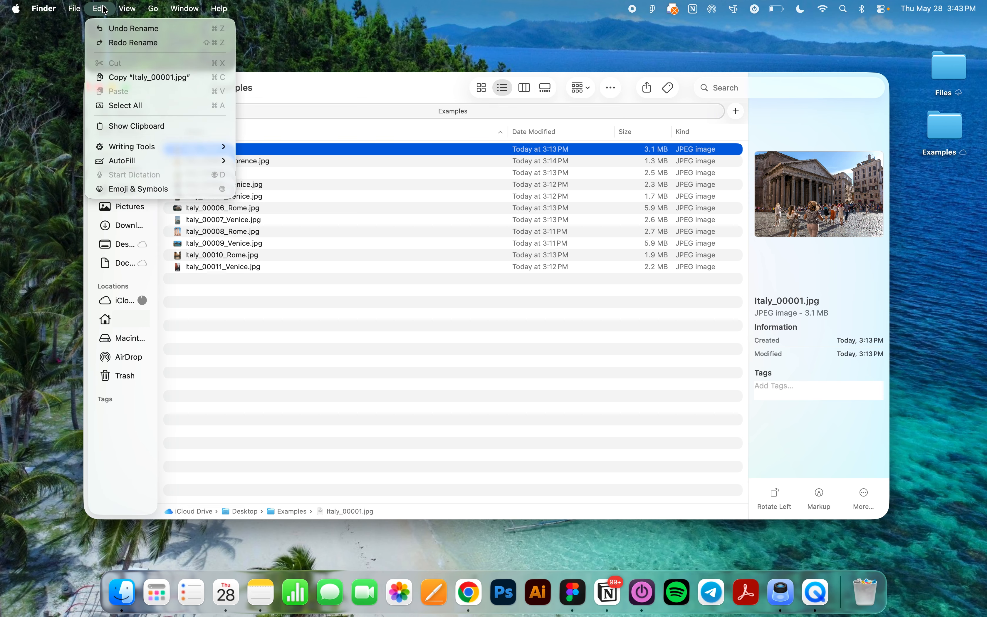
click(123, 45)
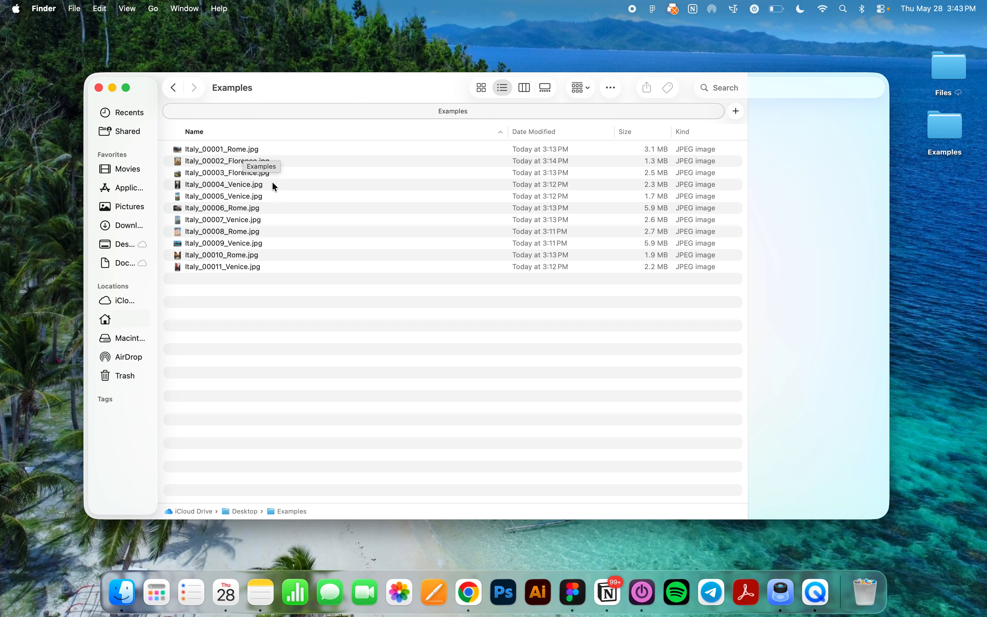
key(super+z)
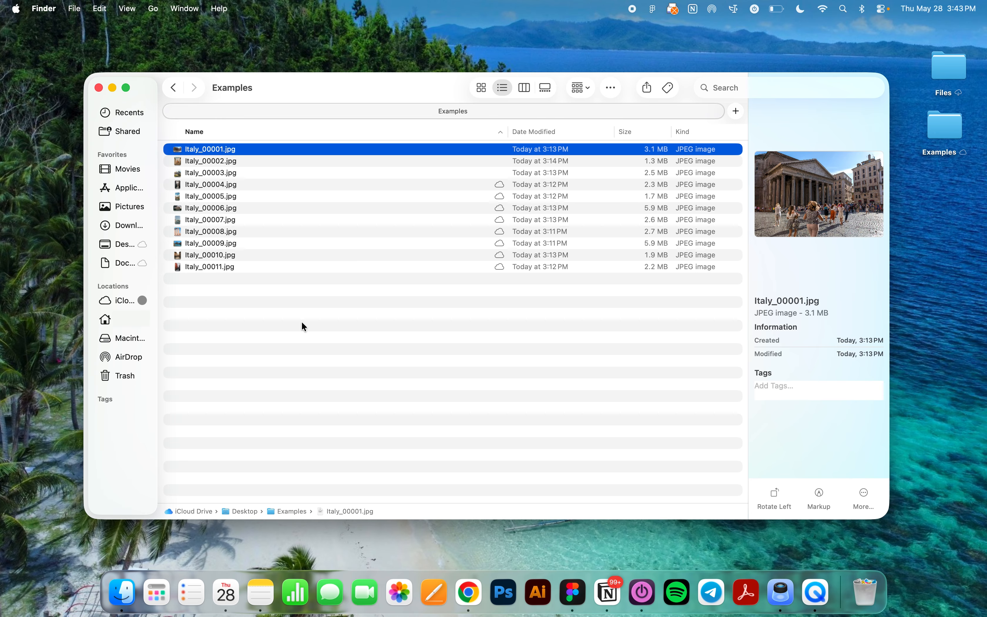
Select Italy_00007.jpg, Italy_00009.jpg and Italy_00011.jpg together and open the batch rename dialog for them
click(200, 267)
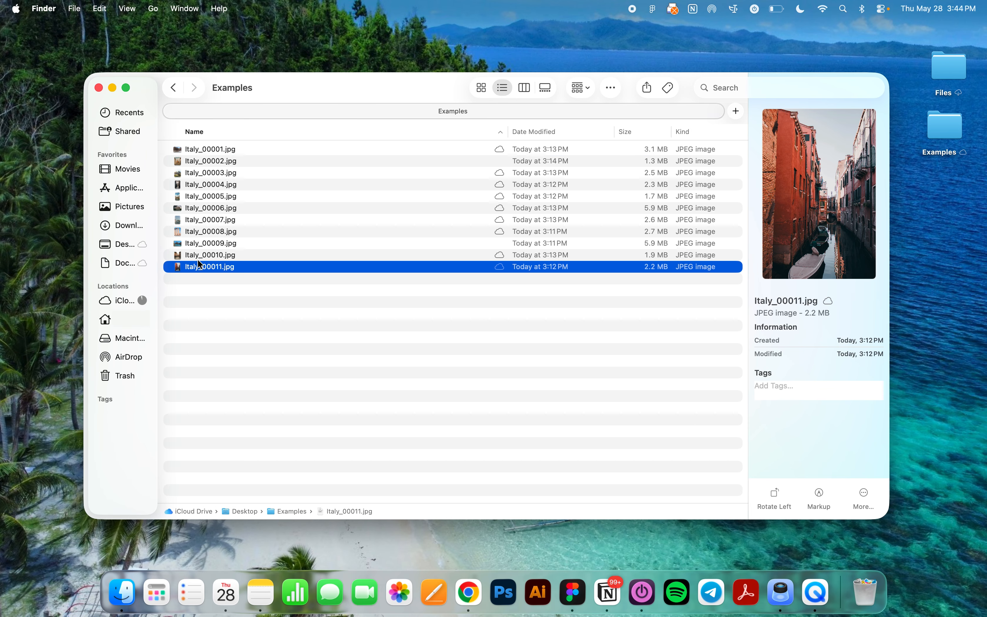
click(189, 253)
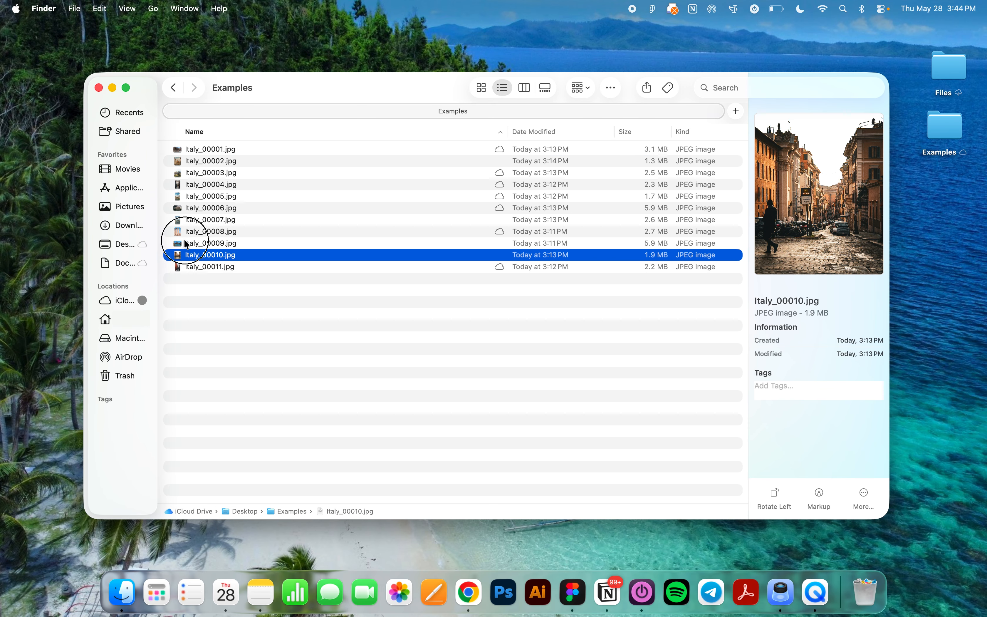
click(187, 243)
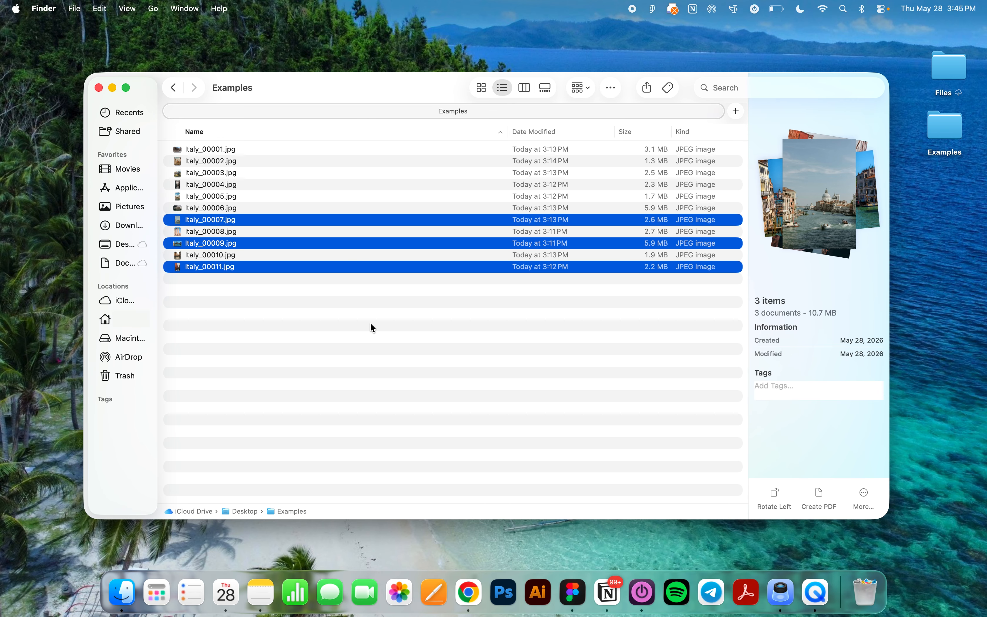
right_click(212, 244)
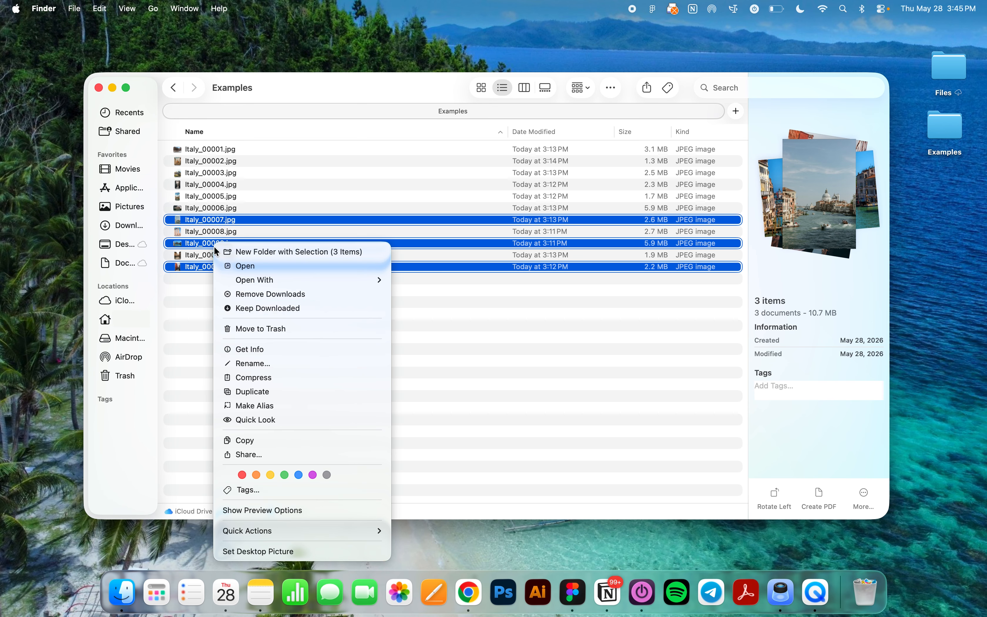
click(281, 369)
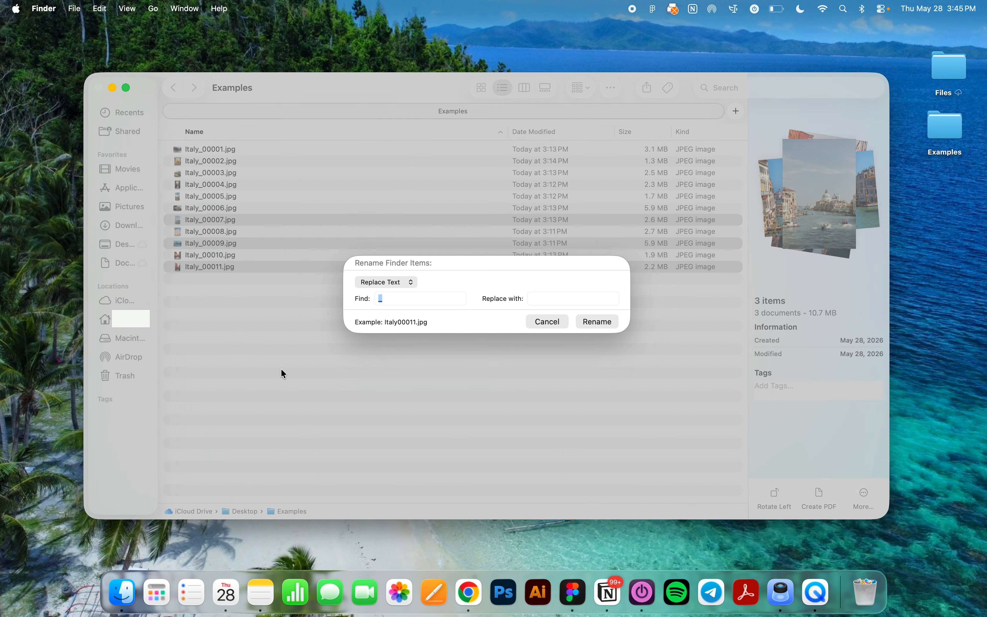
Batch-rename the three selected images with Replace Text, replacing "_" with "_Venice_", and clear the selection
click(384, 286)
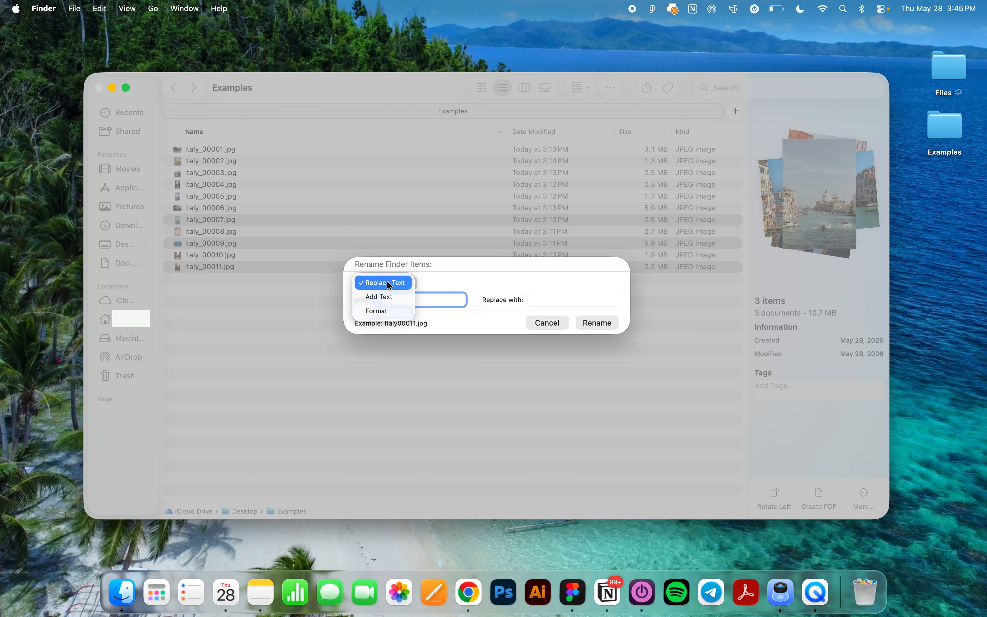
click(400, 284)
click(392, 304)
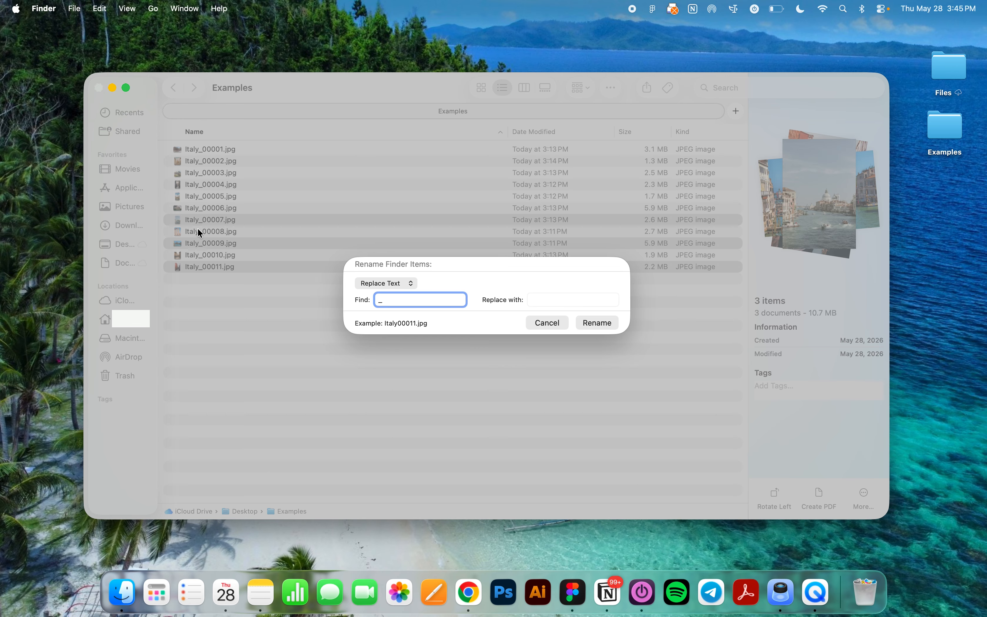
click(548, 301)
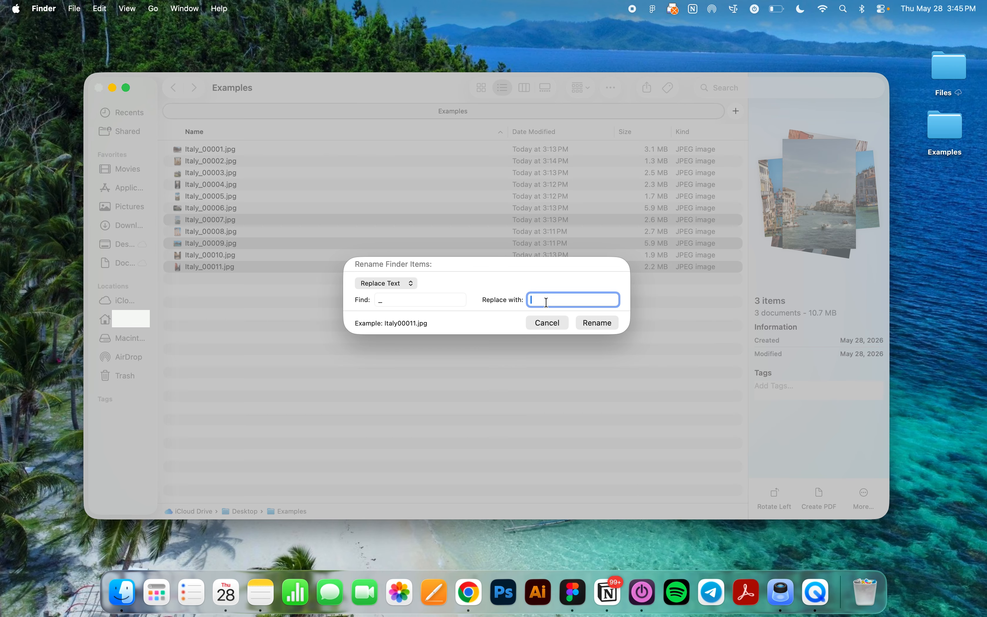
text(_Rome)
key(BackSpace)
key(BackSpace)
key(BackSpace)
key(BackSpace)
text(Venice_)
click(603, 326)
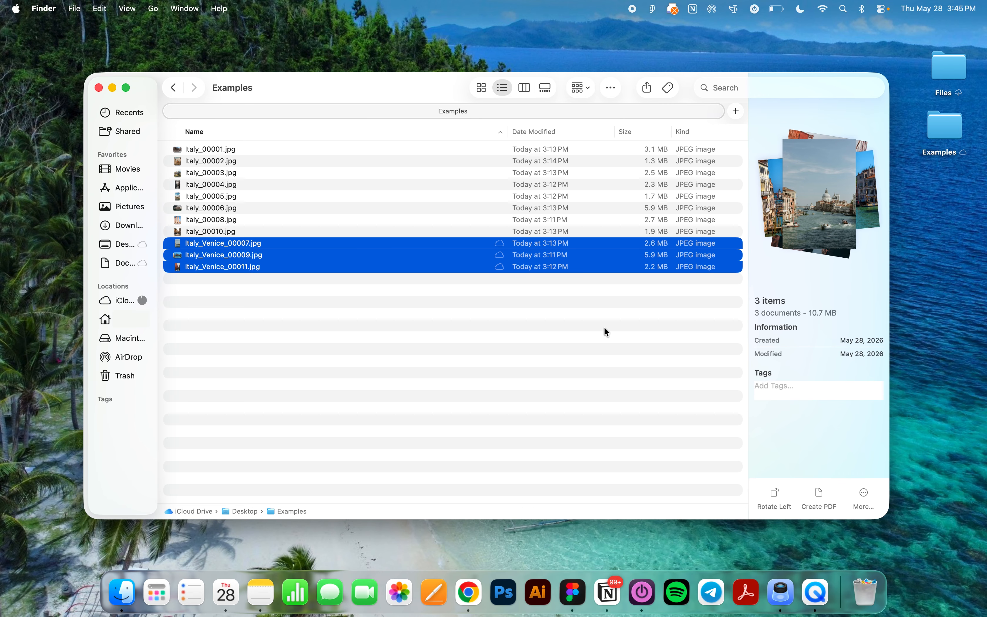
click(242, 331)
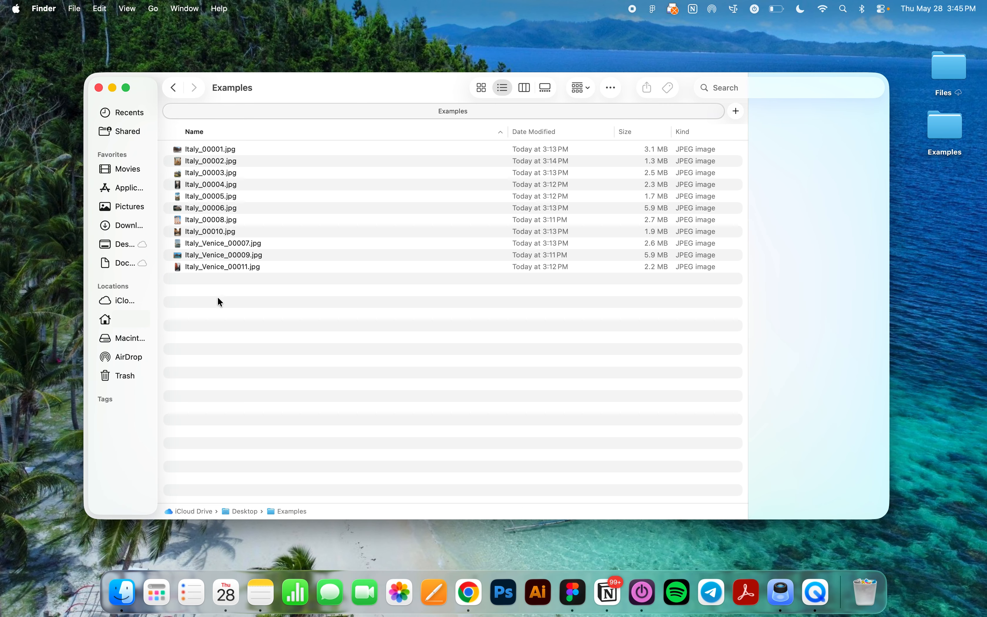